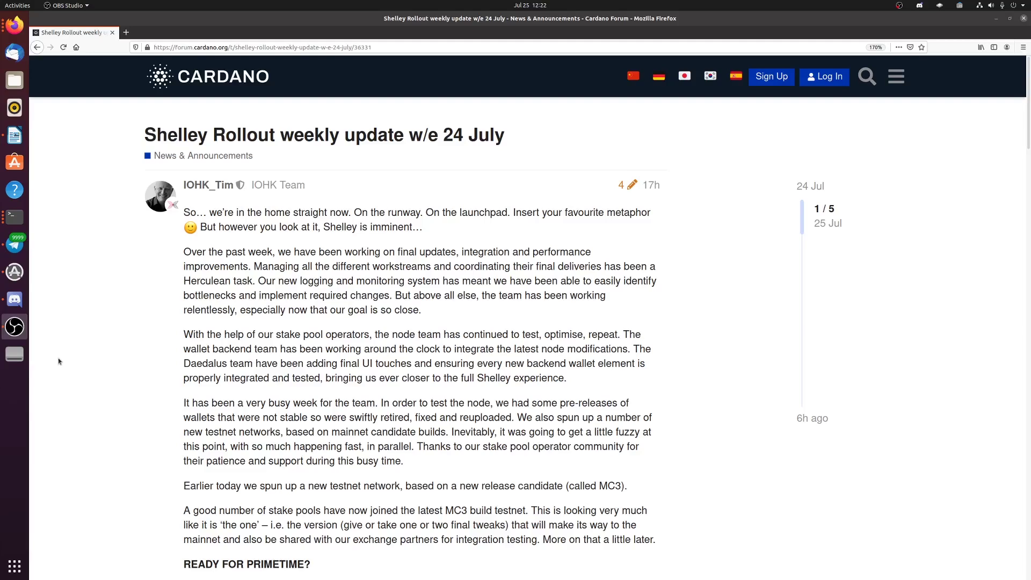
Scroll the Shelley Rollout post down to READY FOR PRIMETIME? and the hardfork combinator paragraph
scroll(59, 359, down, 2)
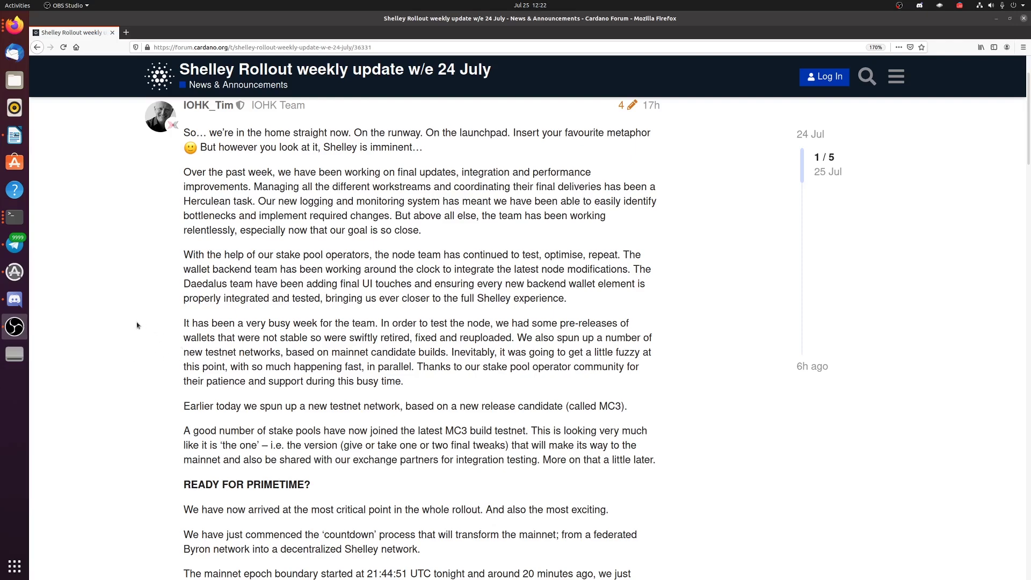
scroll(127, 329, down, 2)
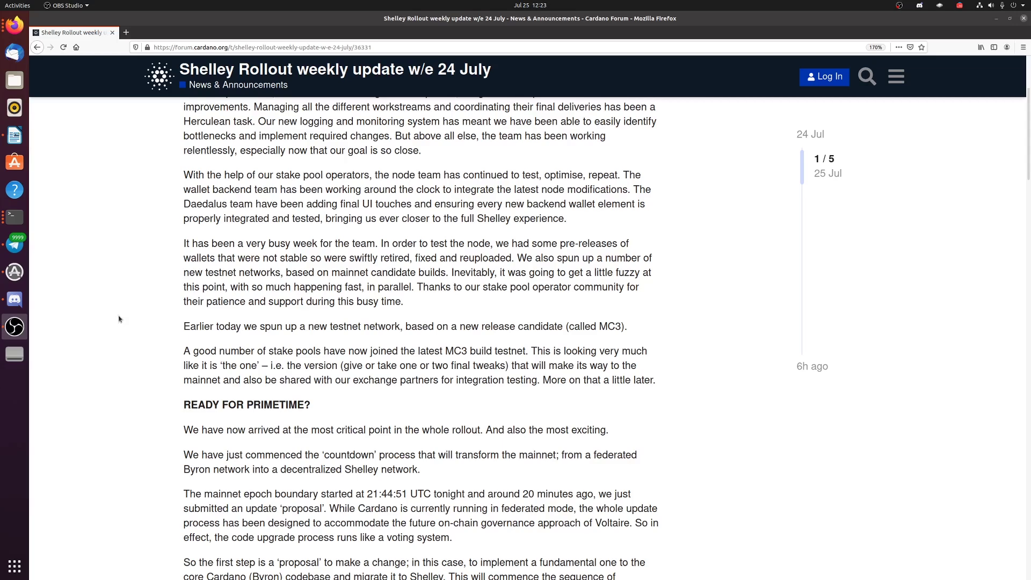
scroll(119, 318, down, 1)
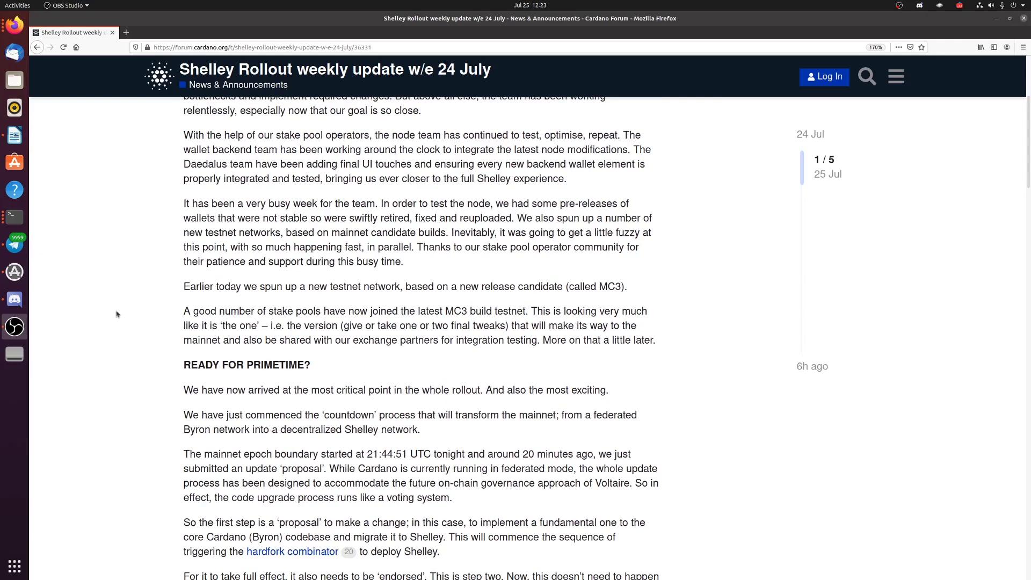
scroll(116, 314, down, 1)
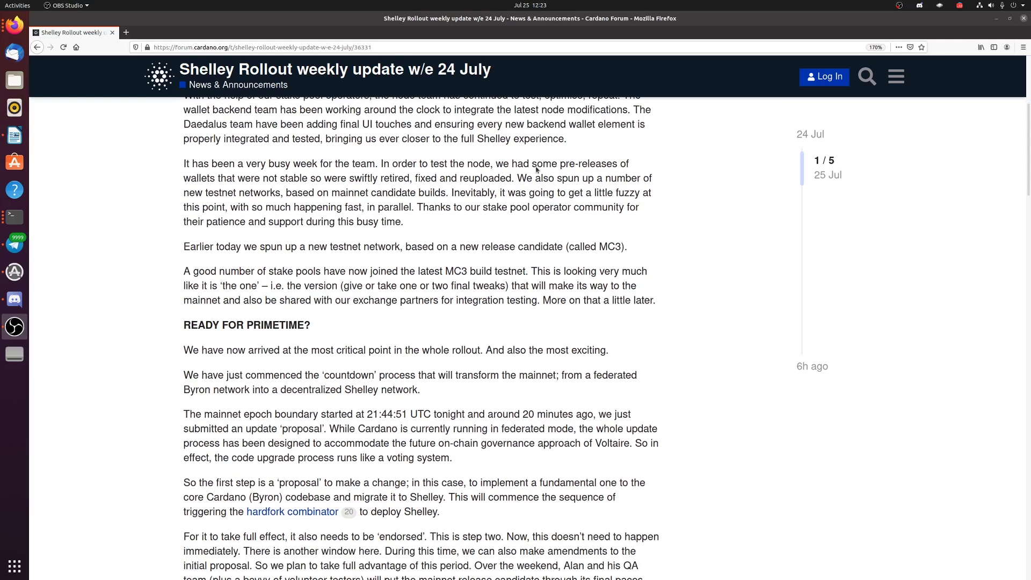
Highlight the backend wallet integration sentence and the pre-release wallets words, then clear the selection
click(564, 138)
drag(565, 139, 617, 141)
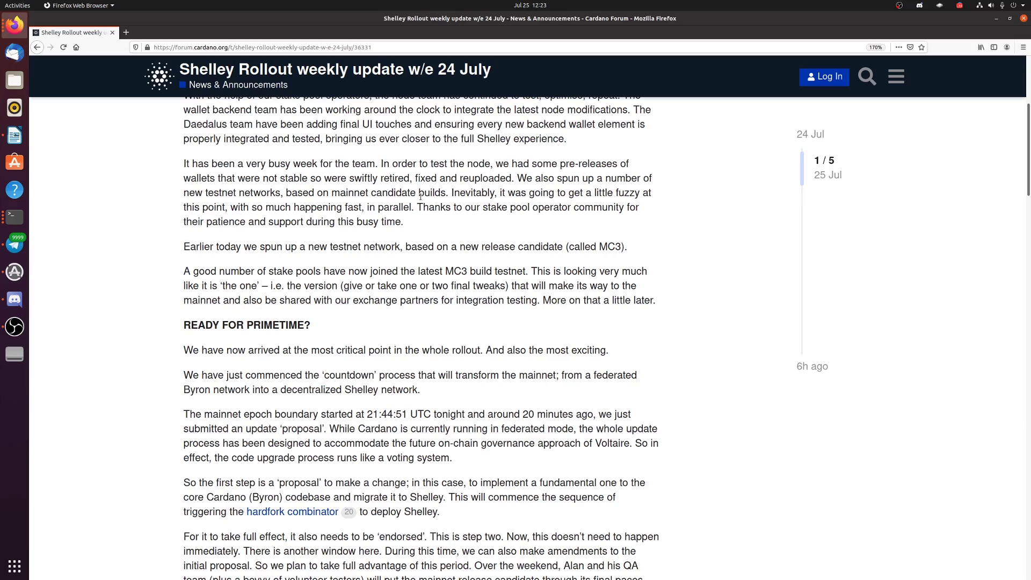
scroll(415, 189, down, 1)
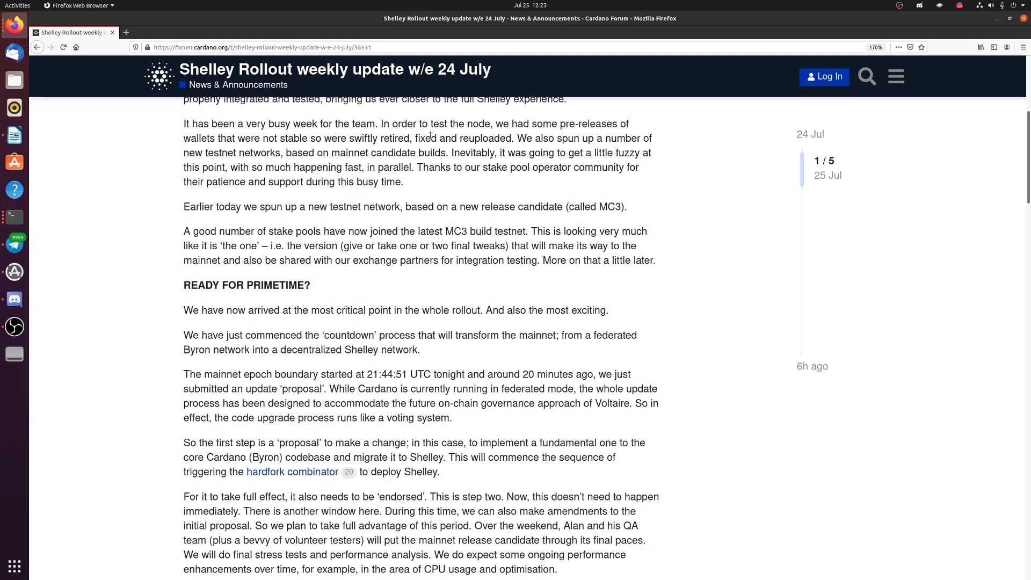
drag(428, 138, 487, 139)
click(486, 140)
Scroll down to the migration paragraph and highlight the MC3 release candidate name
scroll(683, 211, down, 1)
scroll(683, 202, down, 1)
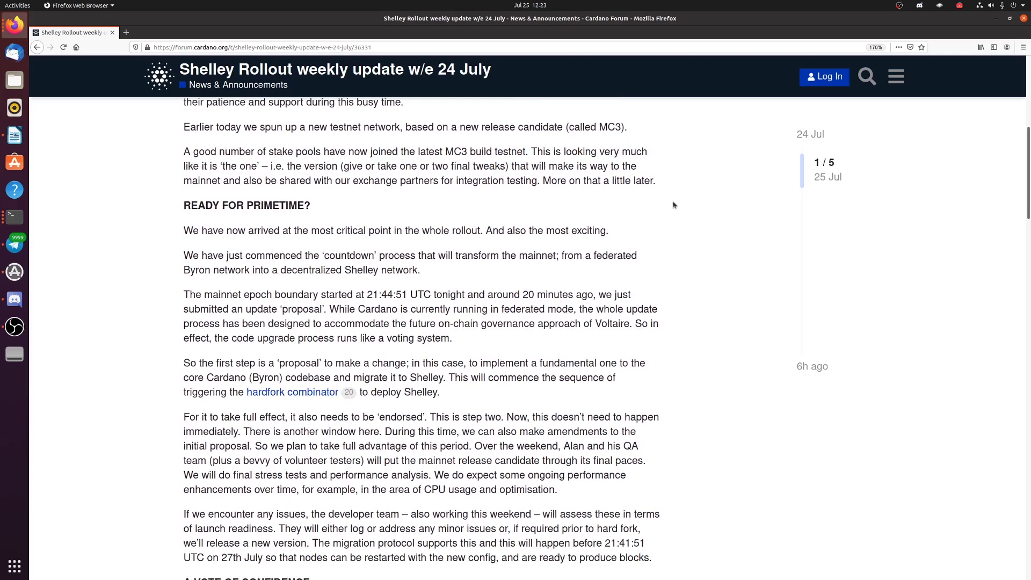
drag(585, 127, 622, 129)
click(710, 175)
drag(599, 127, 625, 127)
Highlight MC3 in the stake pools paragraph and scroll down to A VOTE OF CONFIDENCE
click(653, 134)
drag(447, 151, 464, 151)
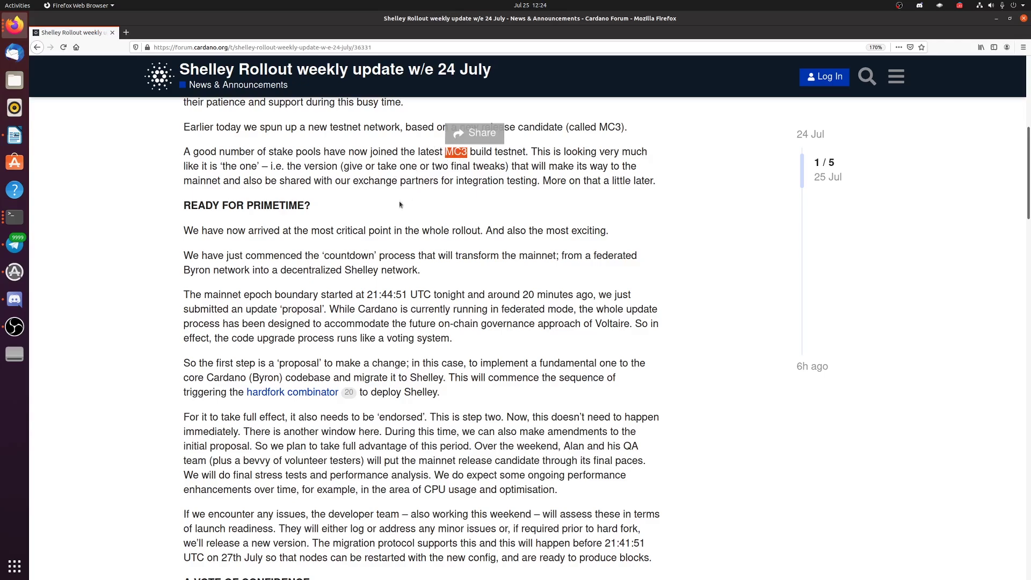
scroll(385, 209, down, 2)
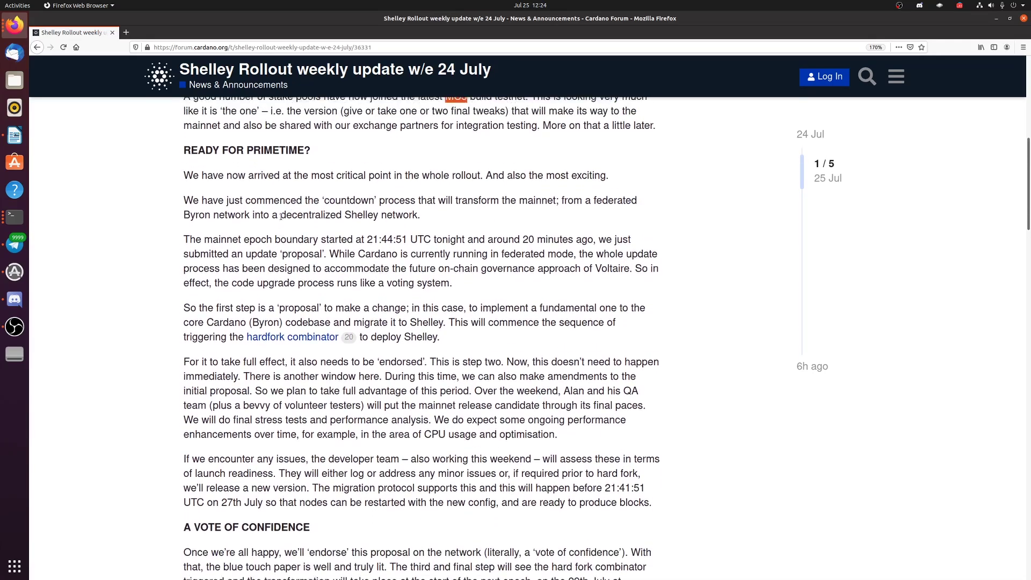
scroll(282, 220, up, 3)
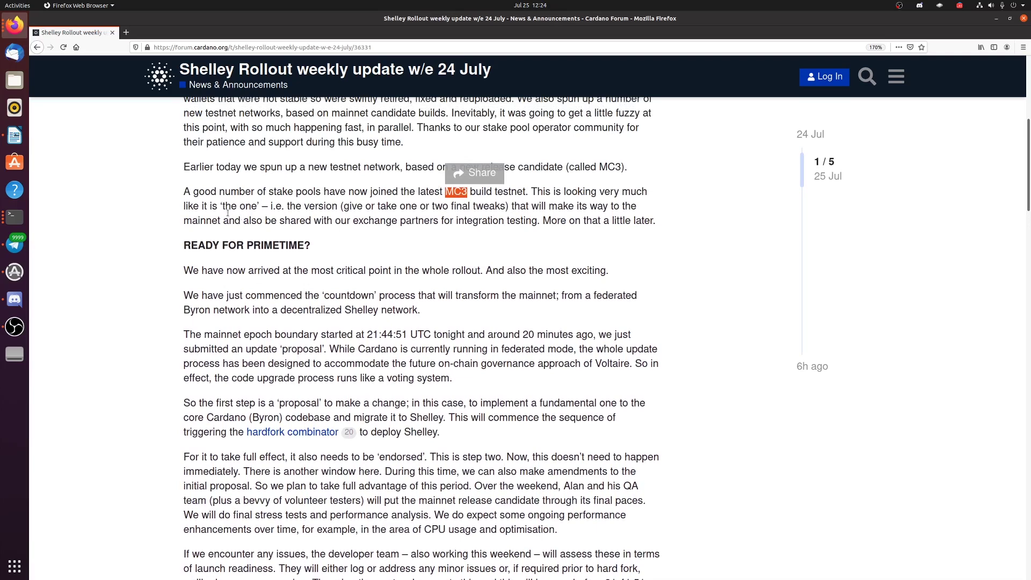
scroll(179, 238, down, 3)
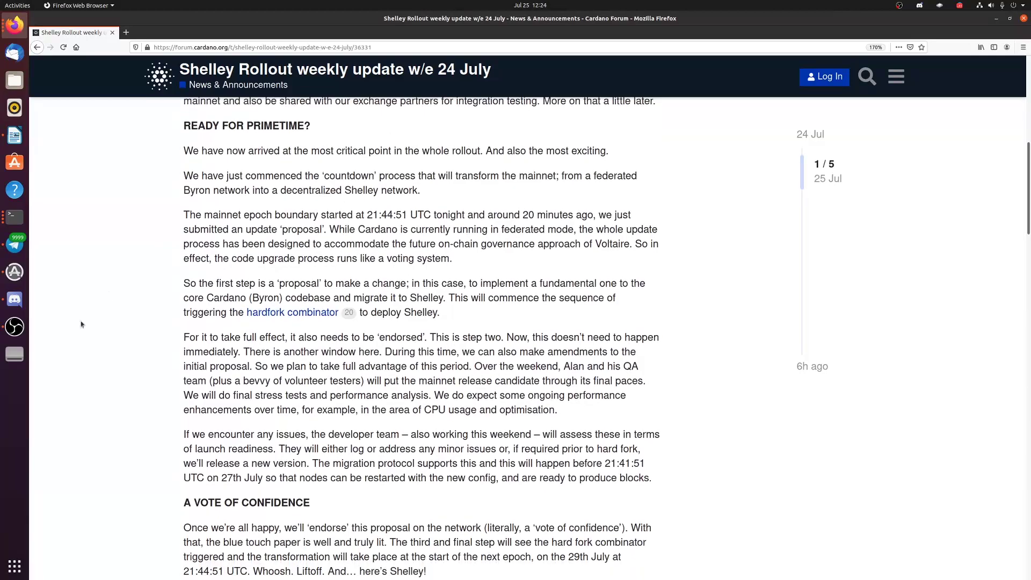
Highlight the federated Byron and decentralized Shelley network sentences, then scroll to the protocol-testing paragraph
key(alt+Tab)
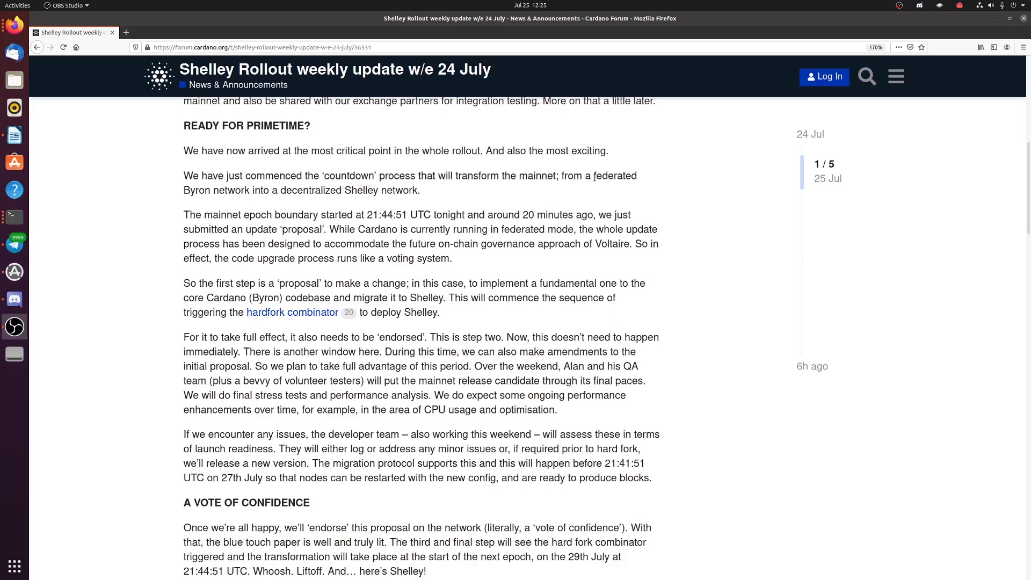
drag(594, 176, 642, 189)
click(298, 240)
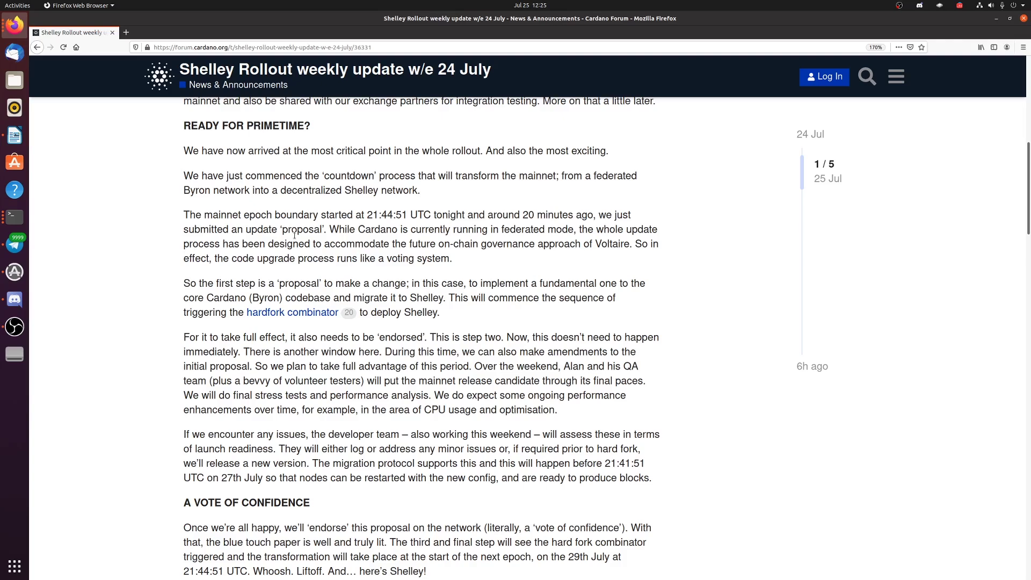
scroll(344, 377, down, 3)
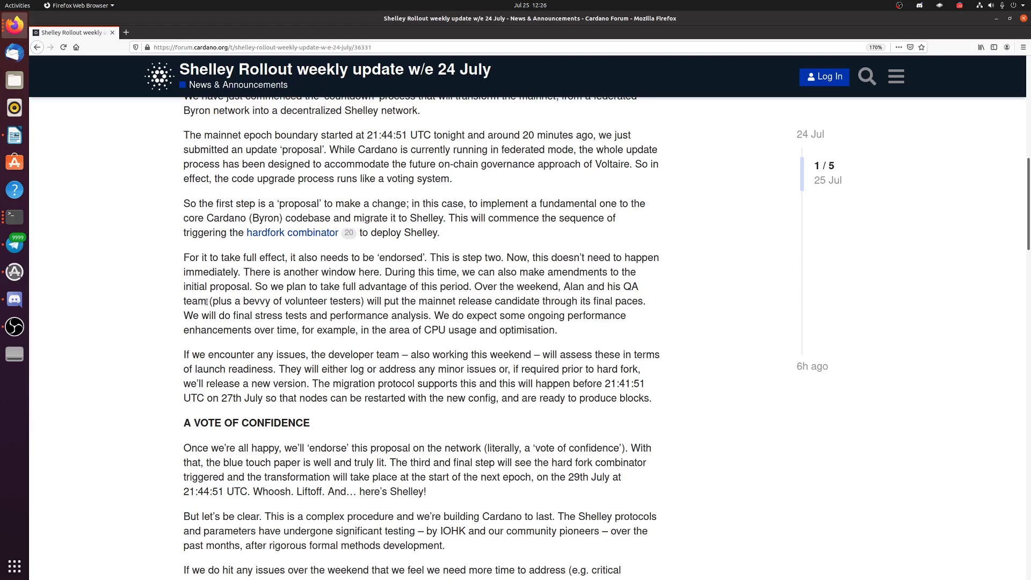
Highlight and clear the volunteer testers phrase, then scroll down to EXCHANGES & INFRASTRUCTURE
drag(206, 301, 403, 303)
click(410, 302)
scroll(492, 313, down, 3)
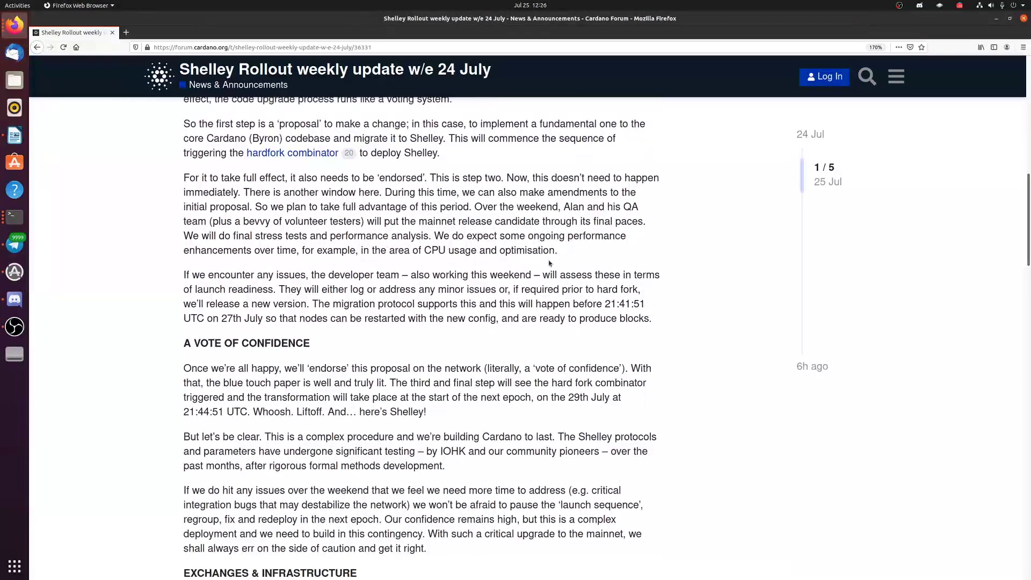
scroll(401, 211, down, 3)
scroll(402, 211, down, 2)
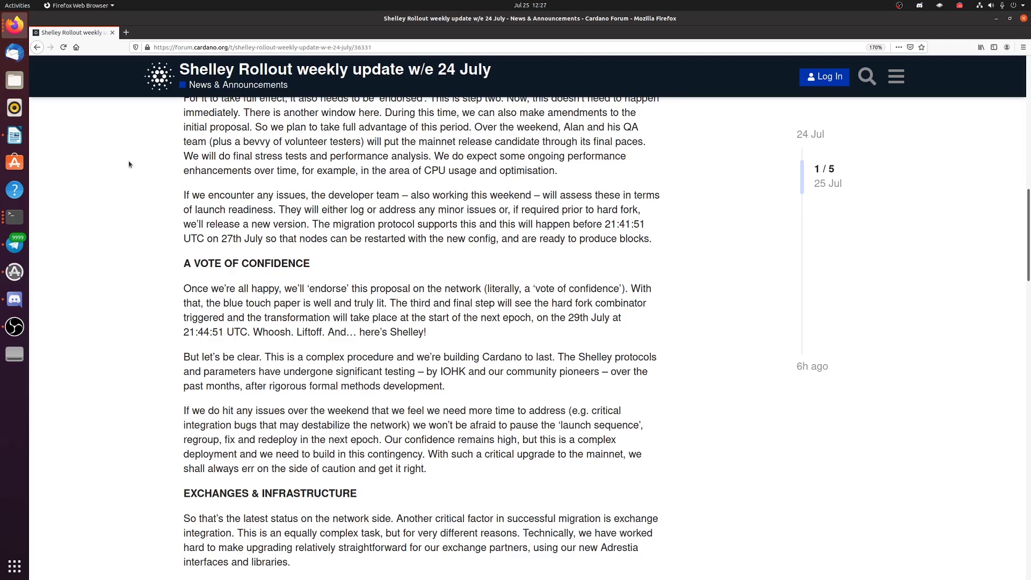
Scroll through EXCHANGES & INFRASTRUCTURE to the closing line 'See you next week.'
scroll(115, 188, down, 2)
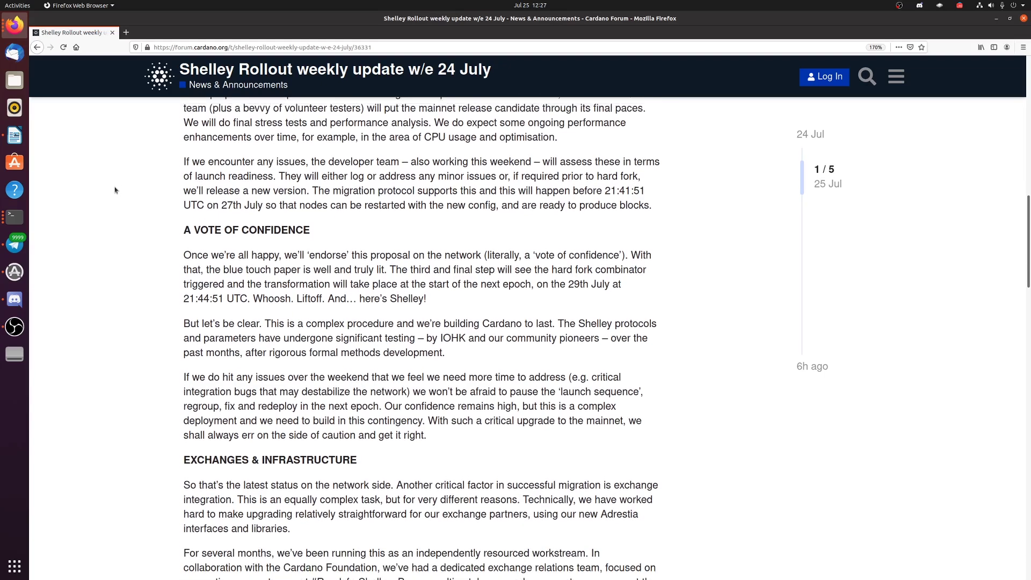
scroll(115, 190, down, 1)
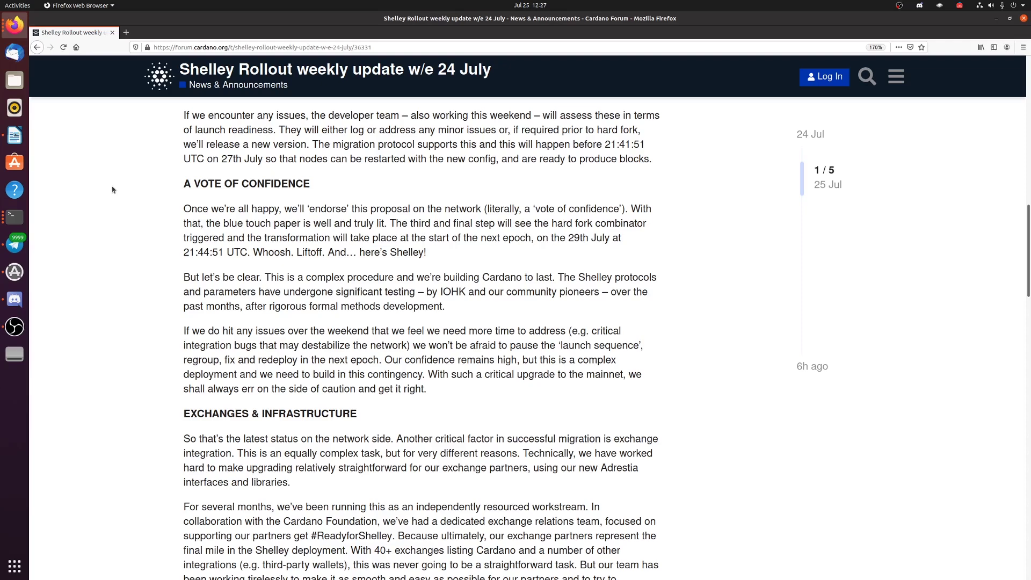
scroll(114, 201, down, 1)
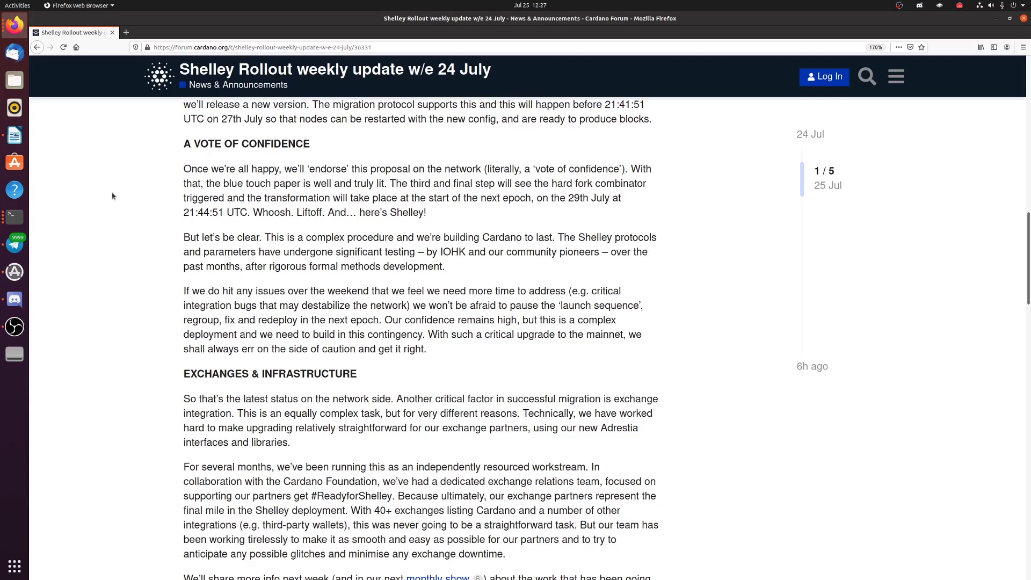
scroll(113, 196, down, 1)
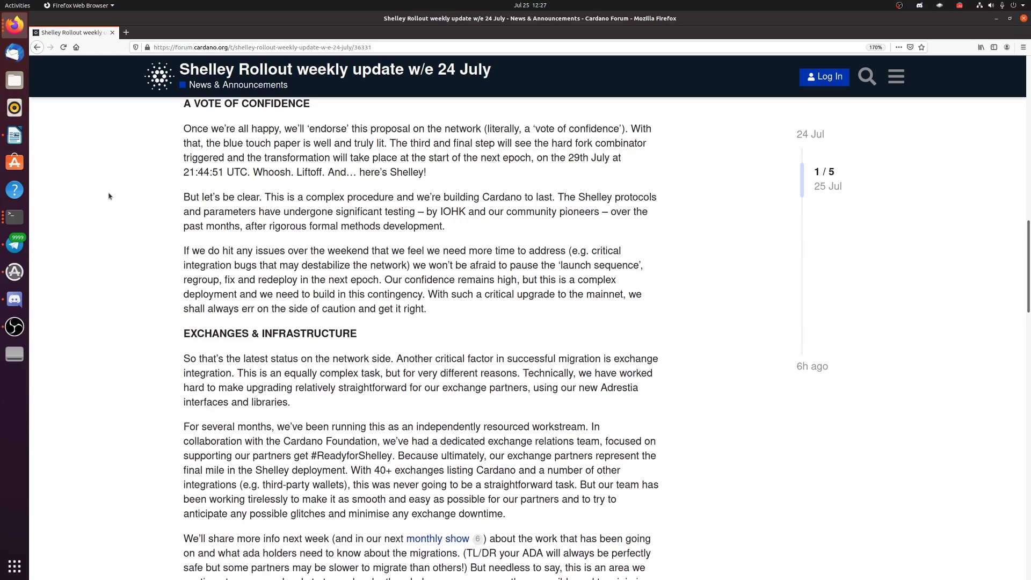
scroll(112, 195, down, 1)
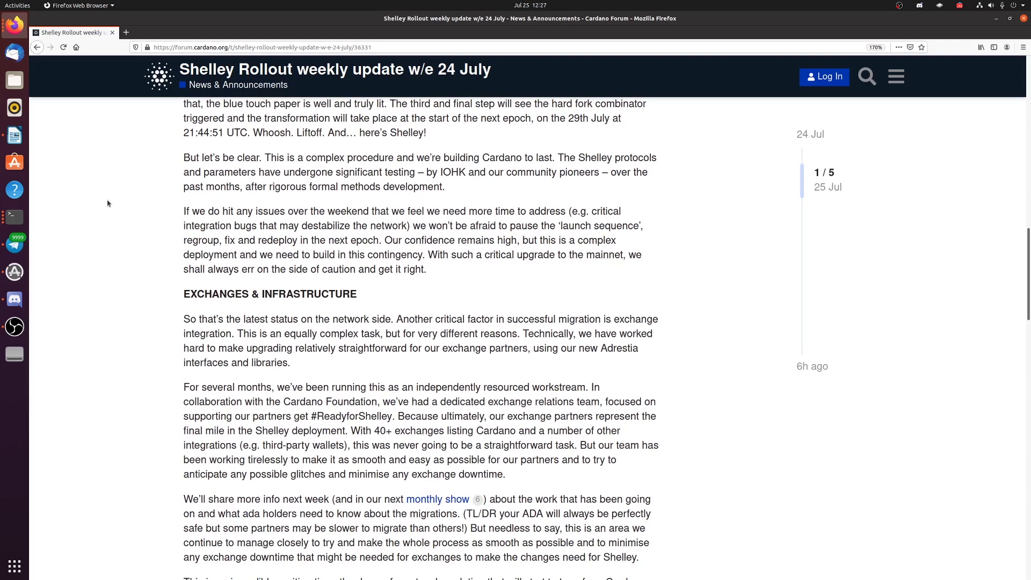
scroll(109, 201, down, 1)
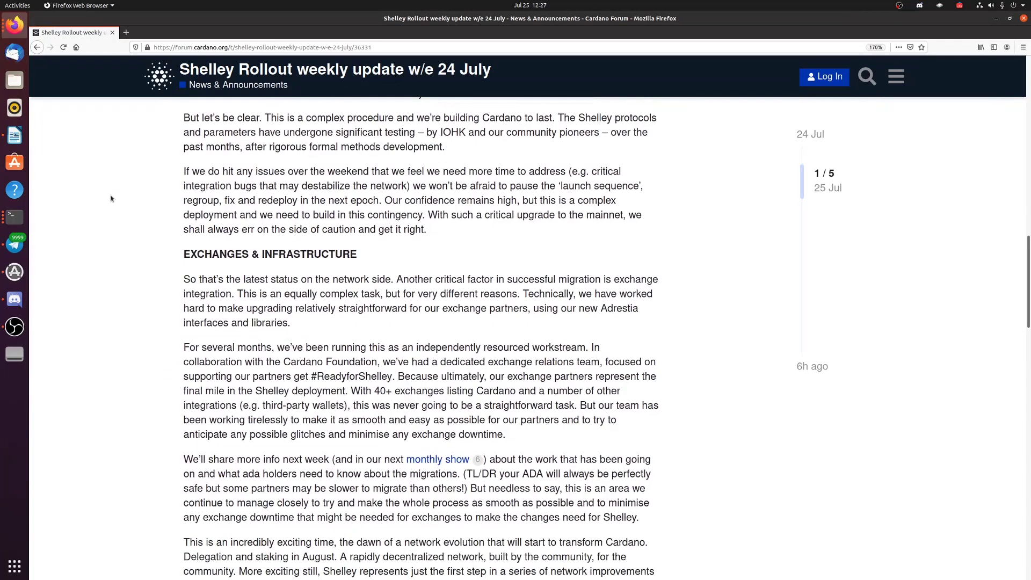
scroll(111, 200, down, 1)
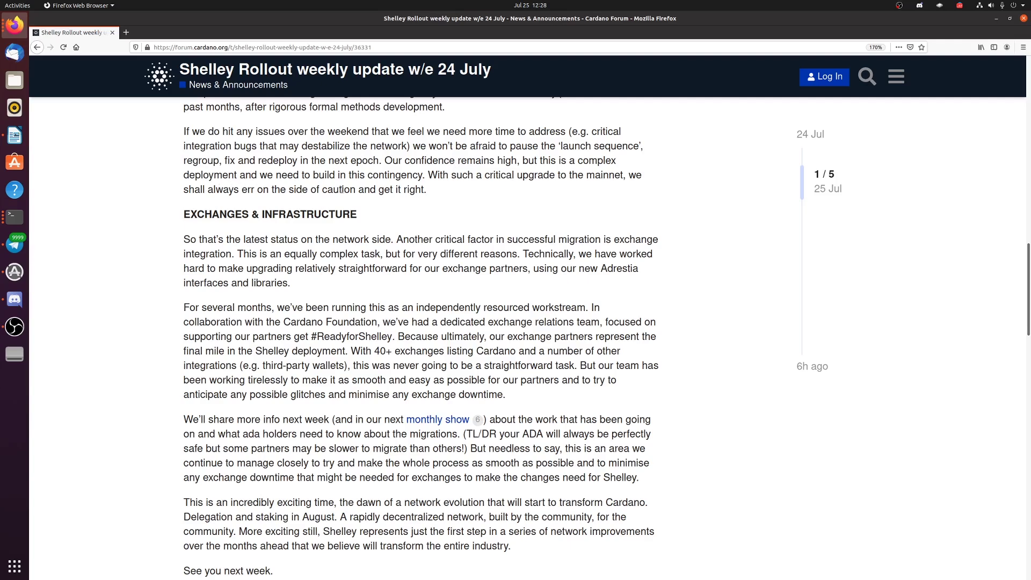
triple_click(465, 196)
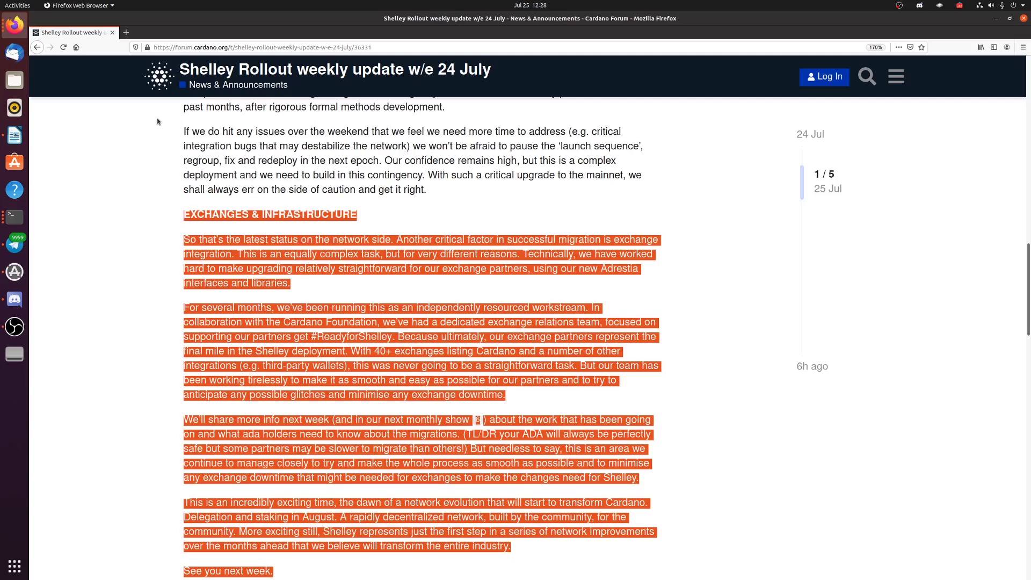
click(379, 152)
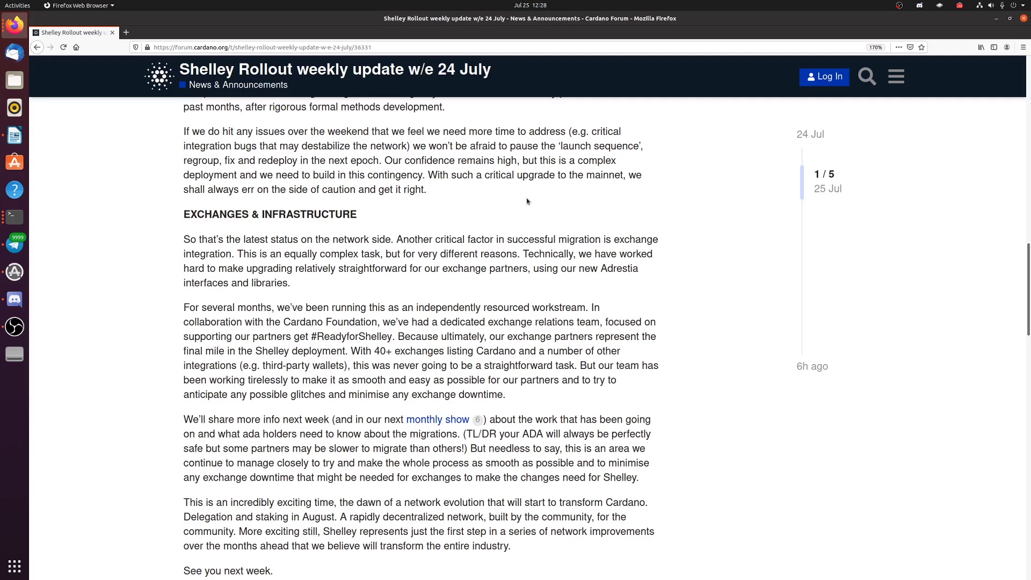
Scroll down to the mainnet-update-proposal terminal screenshot and the Spanish translation link
scroll(526, 202, down, 1)
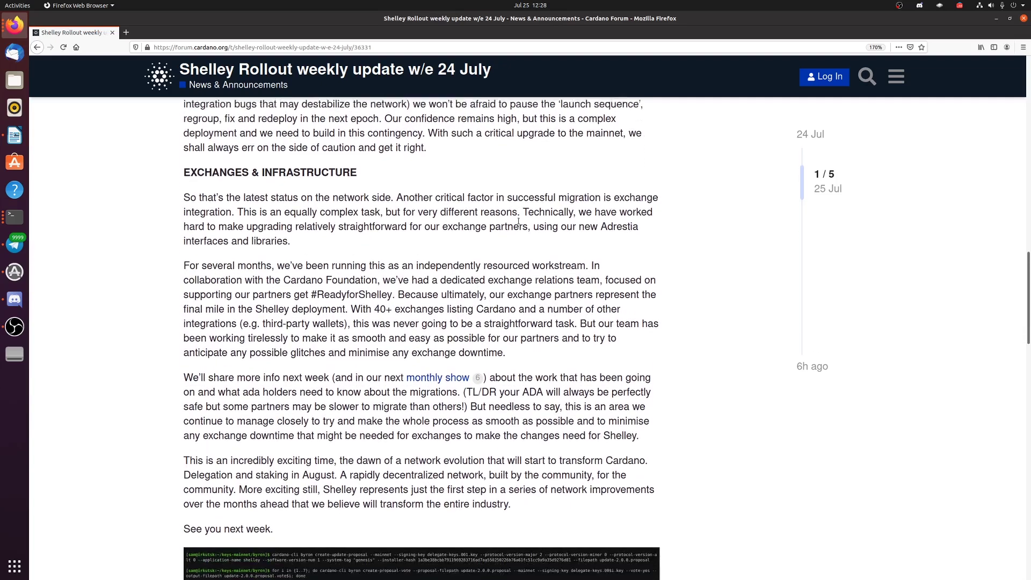
scroll(519, 222, down, 1)
scroll(519, 227, down, 1)
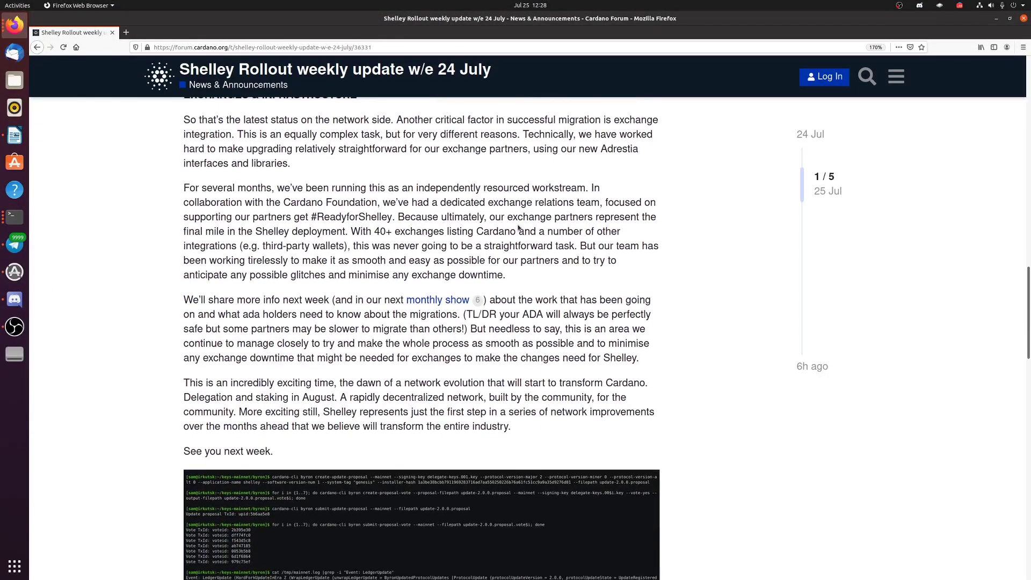
scroll(517, 227, up, 1)
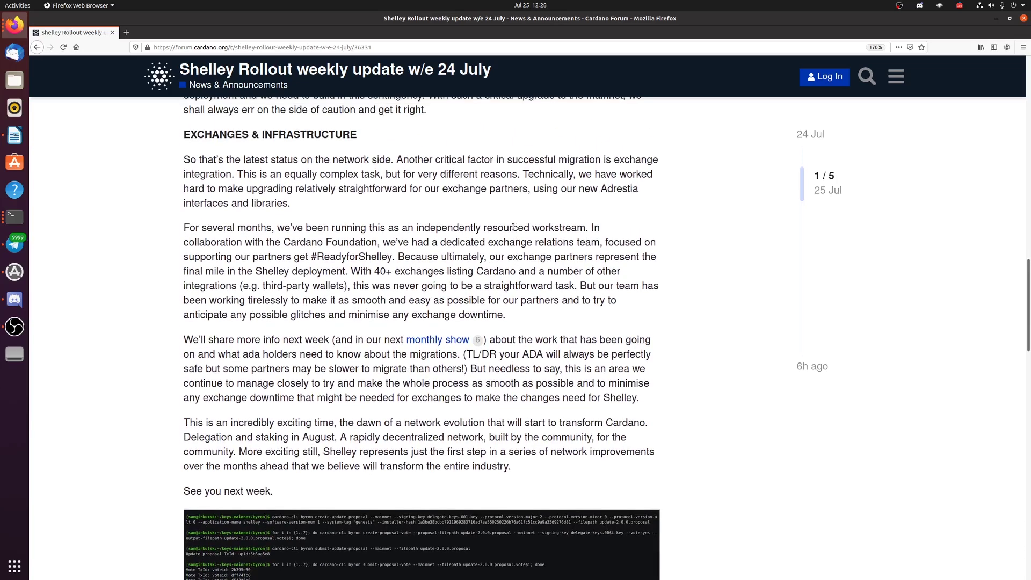
scroll(512, 227, down, 1)
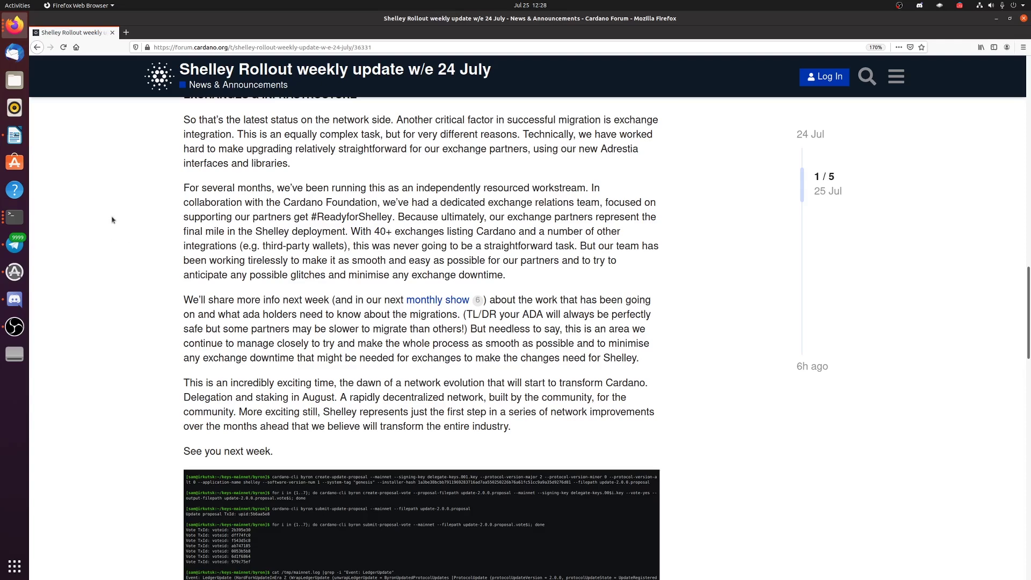
scroll(113, 220, down, 1)
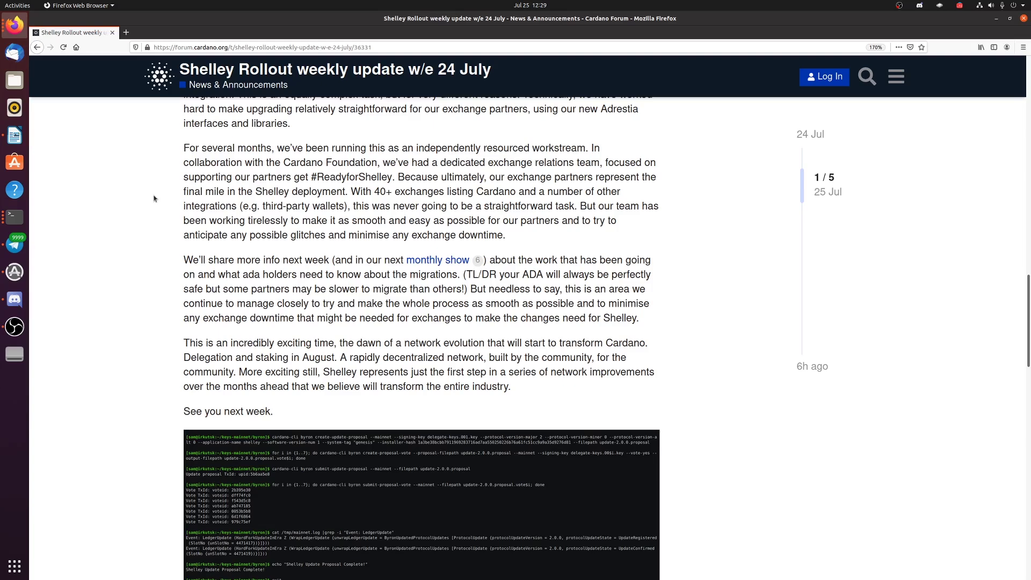
scroll(151, 207, down, 1)
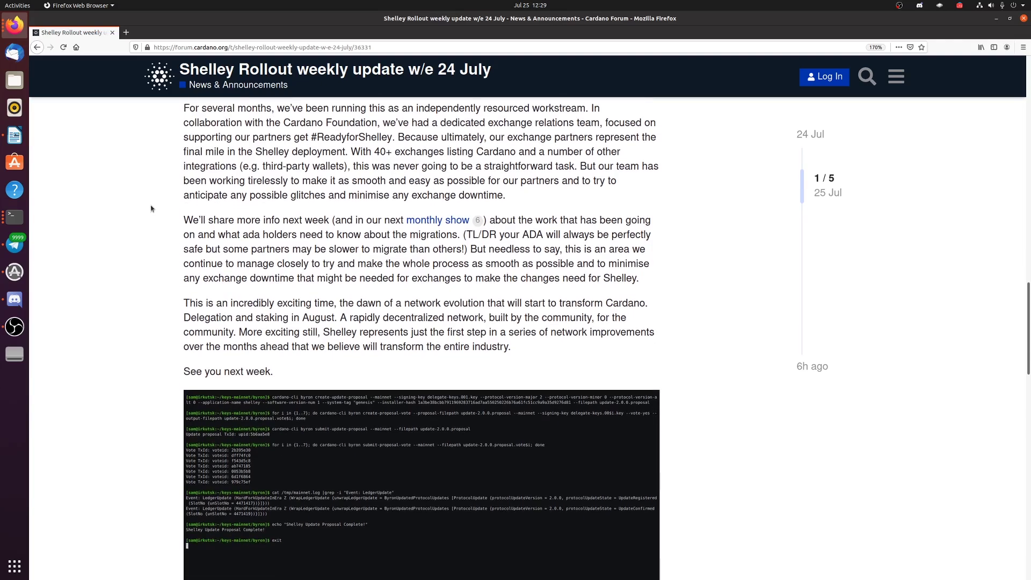
scroll(145, 208, down, 1)
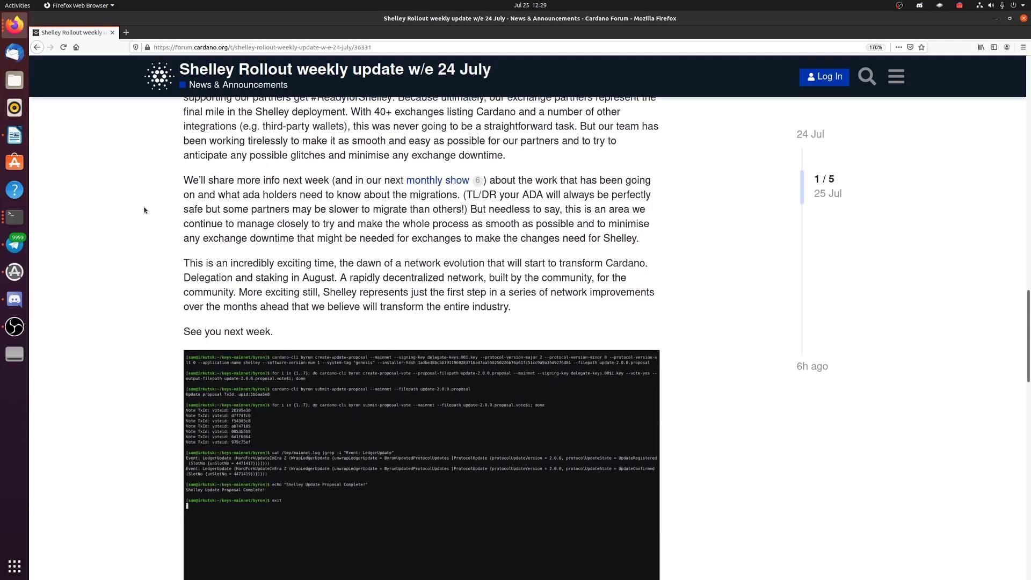
scroll(145, 210, down, 1)
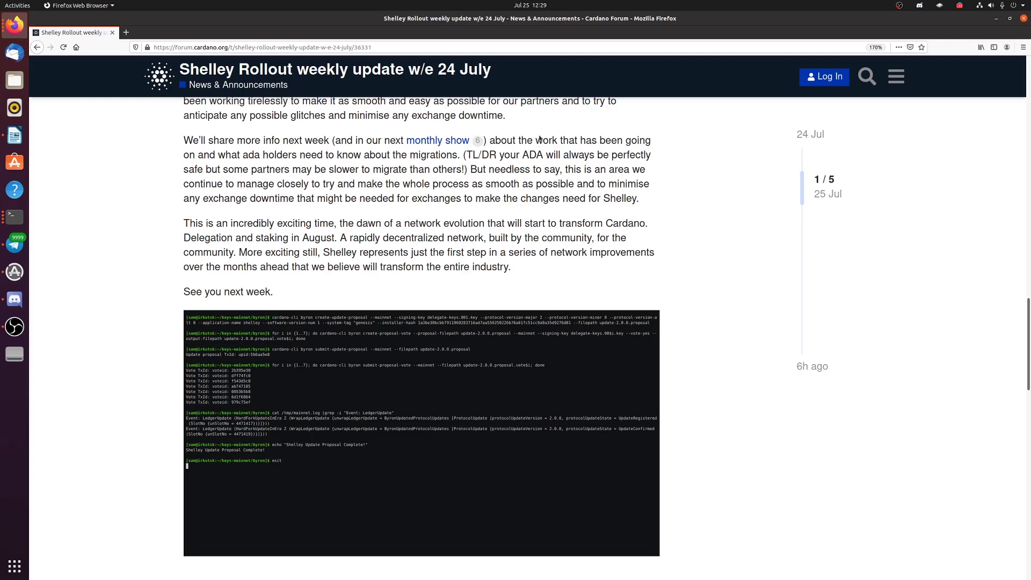
scroll(141, 228, down, 1)
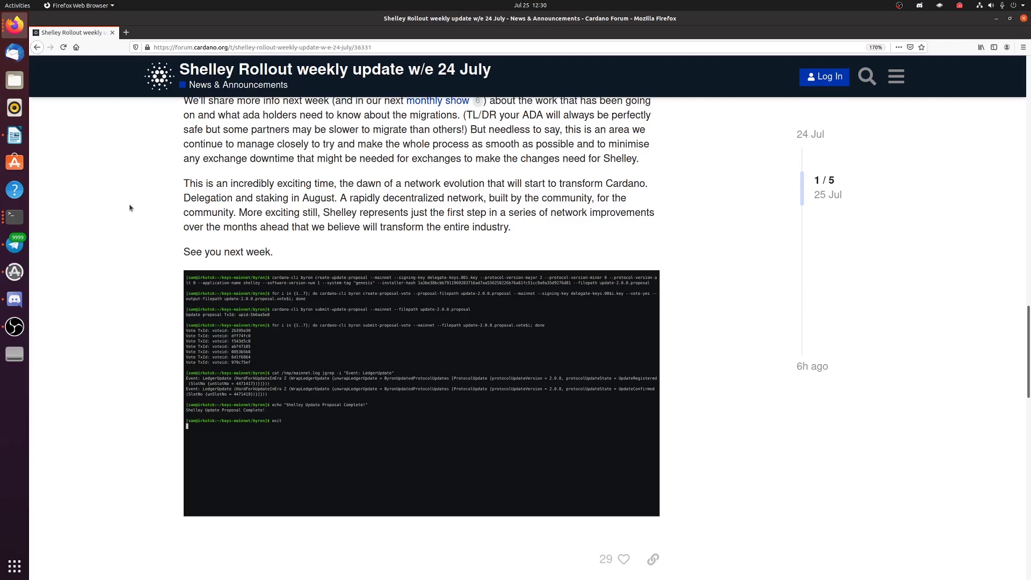
scroll(149, 230, up, 2)
scroll(150, 230, down, 2)
scroll(145, 234, down, 1)
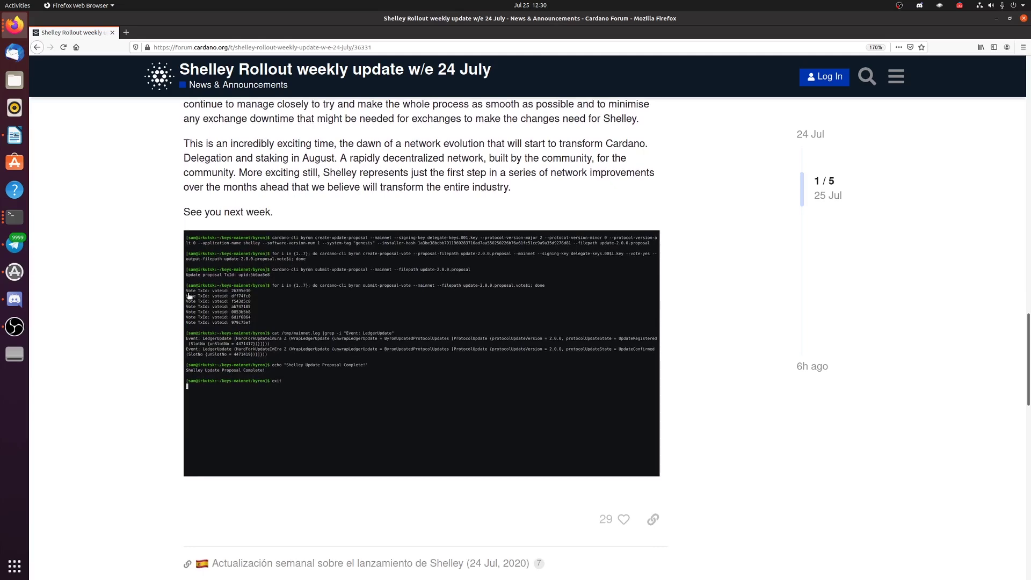
scroll(138, 306, down, 2)
Enlarge the terminal screenshot, close it, and scroll back up to READY FOR PRIMETIME?
click(254, 314)
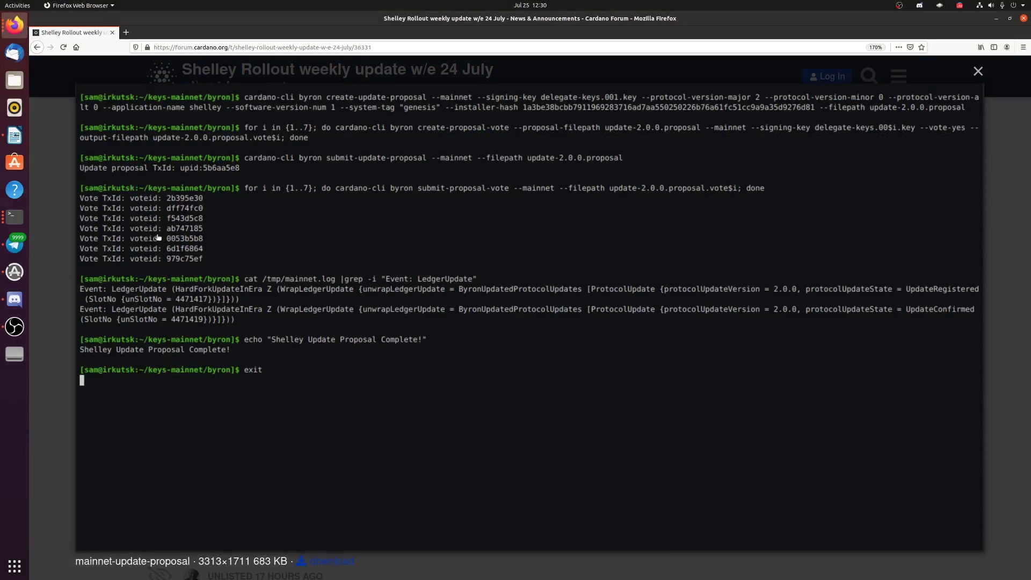
click(64, 231)
scroll(81, 259, up, 8)
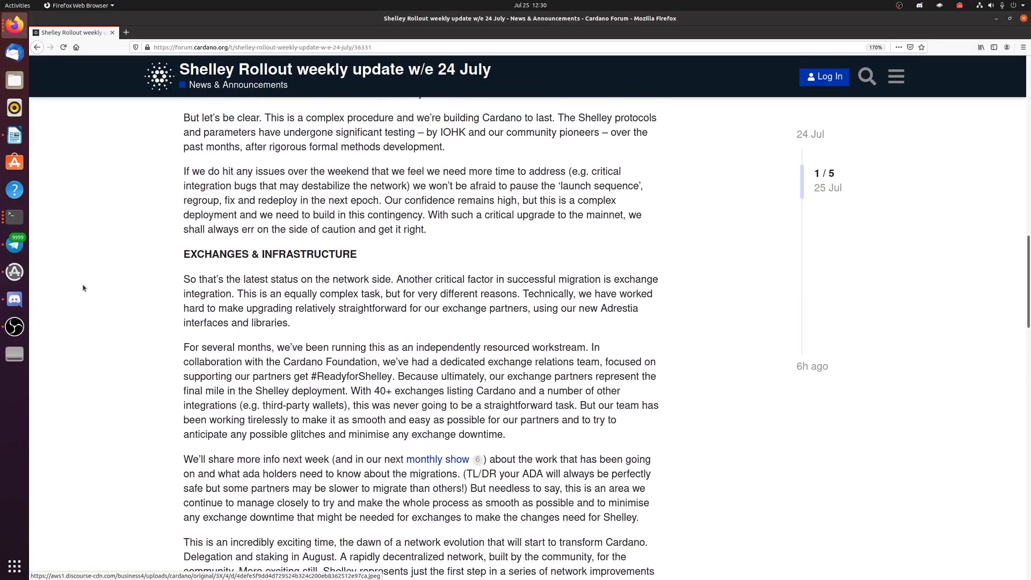
scroll(85, 290, up, 10)
scroll(152, 361, up, 2)
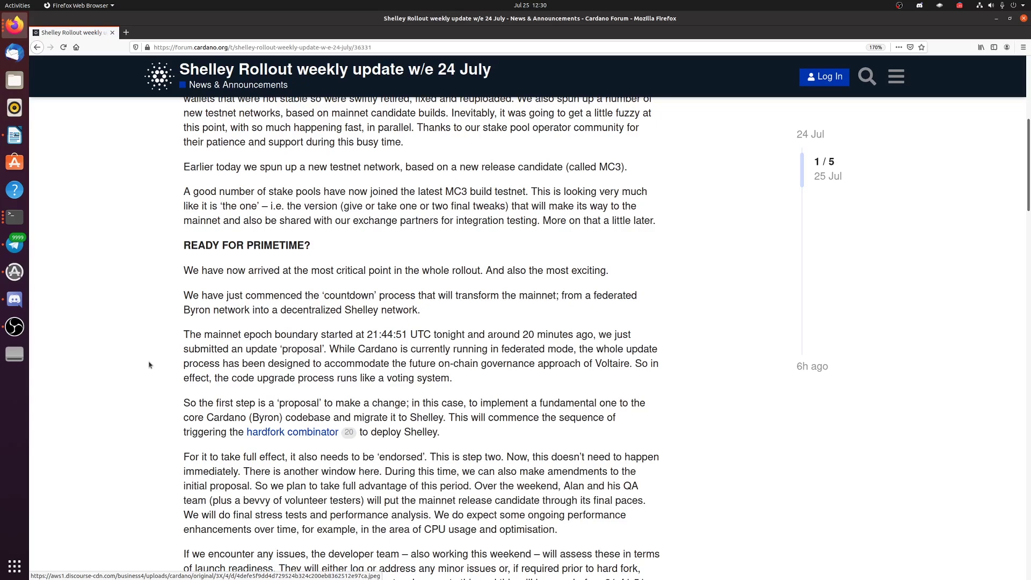
scroll(221, 359, up, 4)
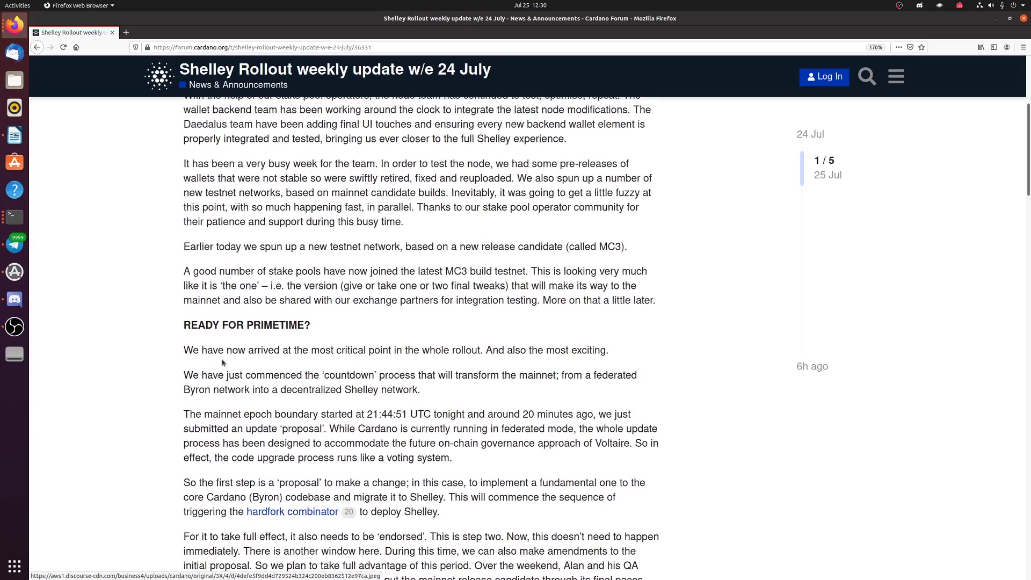
Scroll up toward the top of the Shelley Rollout forum topic
scroll(222, 359, up, 2)
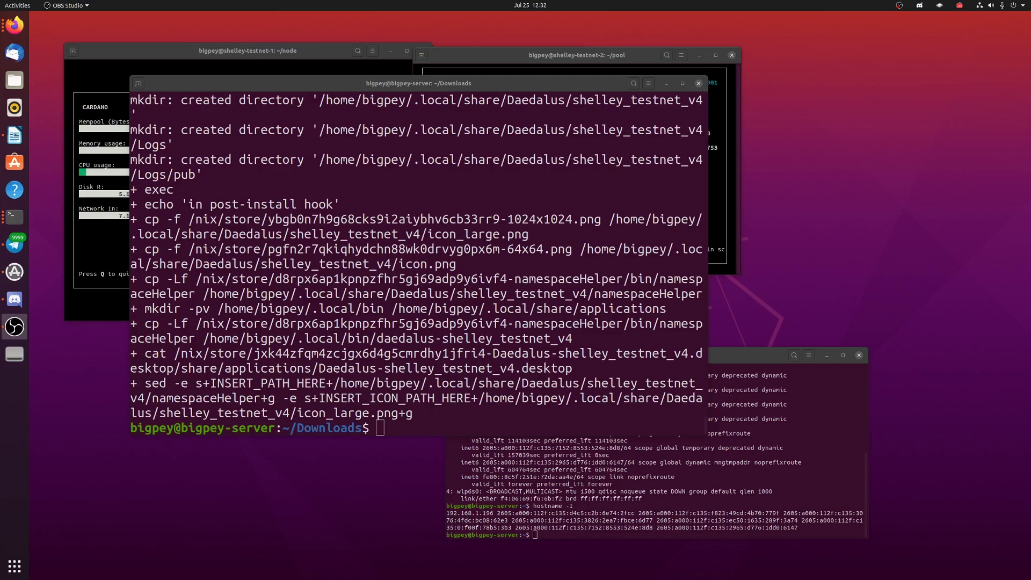
In the Downloads terminal, type wget and step through the command history
key(alt+Tab)
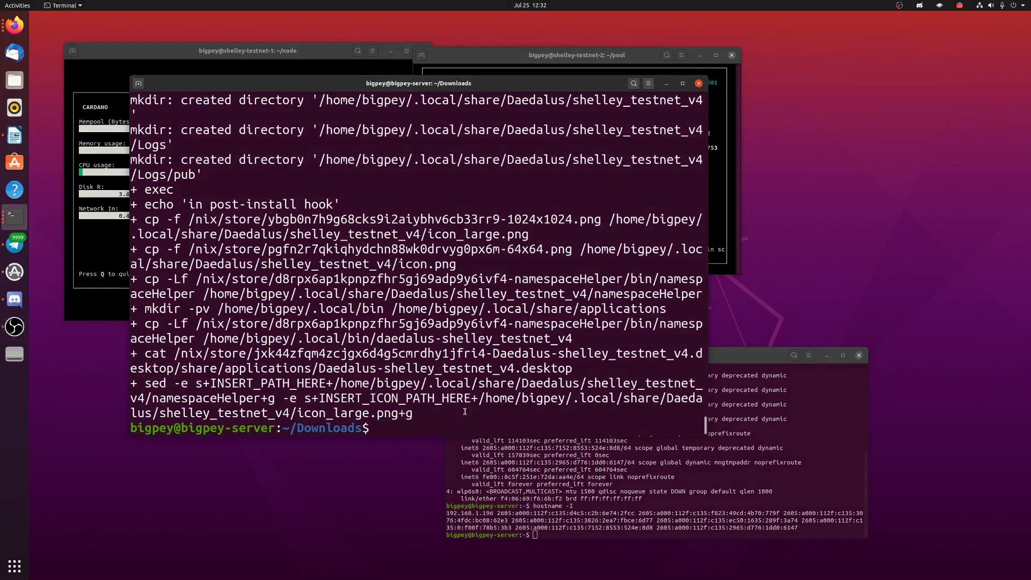
text(wget)
key(Up)
key(Up)
key(Up)
key(Down)
key(Down)
key(Down)
key(Up)
key(Up)
key(Up)
key(Down)
key(Down)
Recall the chmod a+x command for the 13763 installer and highlight chmod and the filename
key(Up)
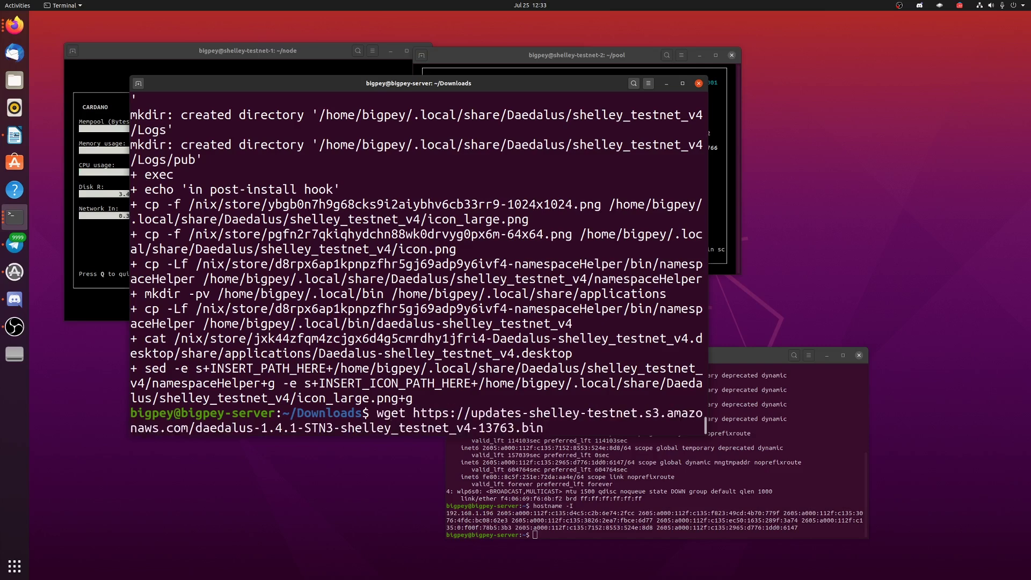
key(Up)
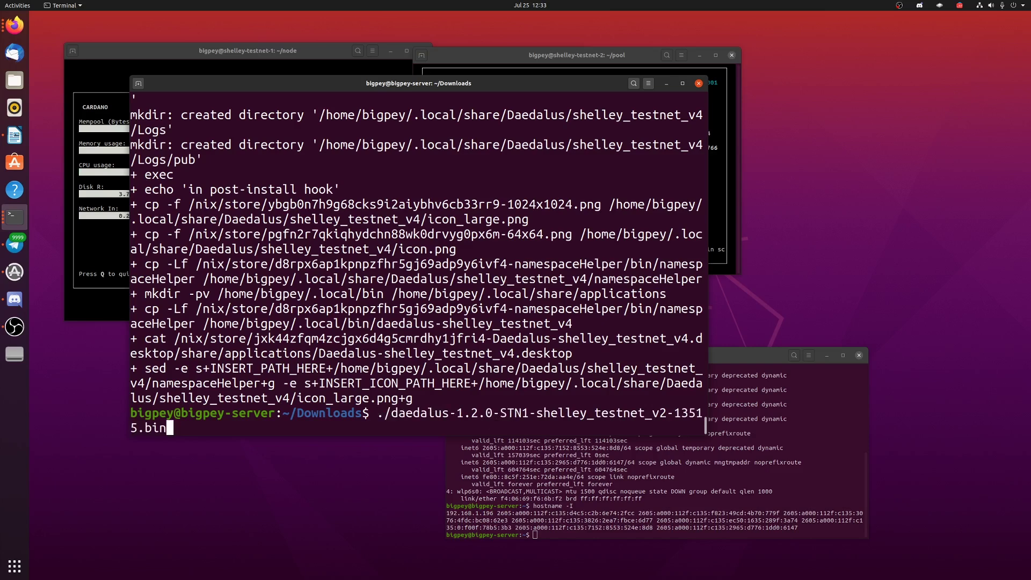
key(Up)
key(Up)
key(Up)
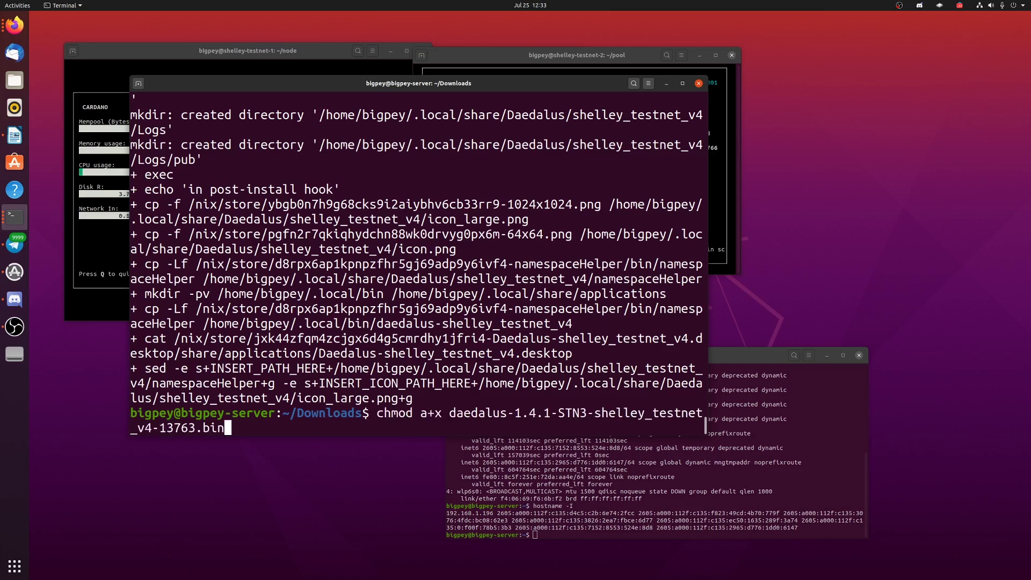
drag(377, 413, 413, 413)
click(428, 418)
drag(449, 418, 471, 418)
key(Up)
key(Up)
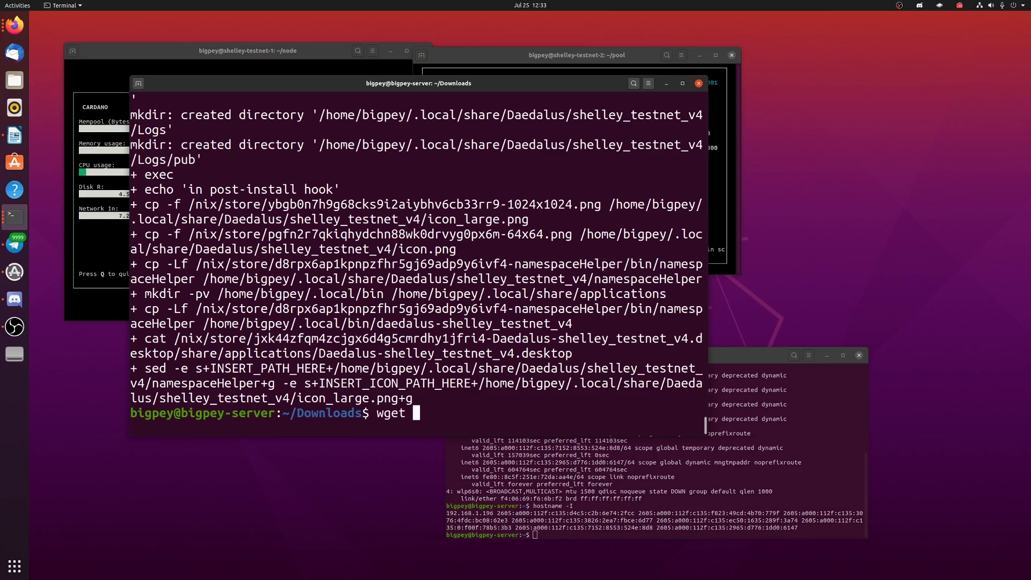
key(ctrl+u)
text(chmod a+x dae)
key(Tab)
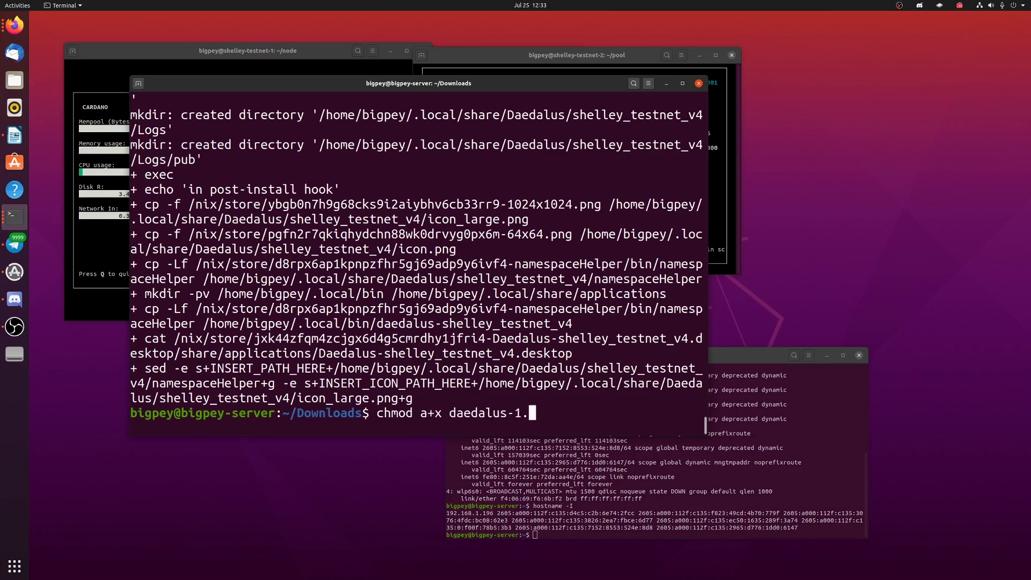
text(4)
key(Tab)
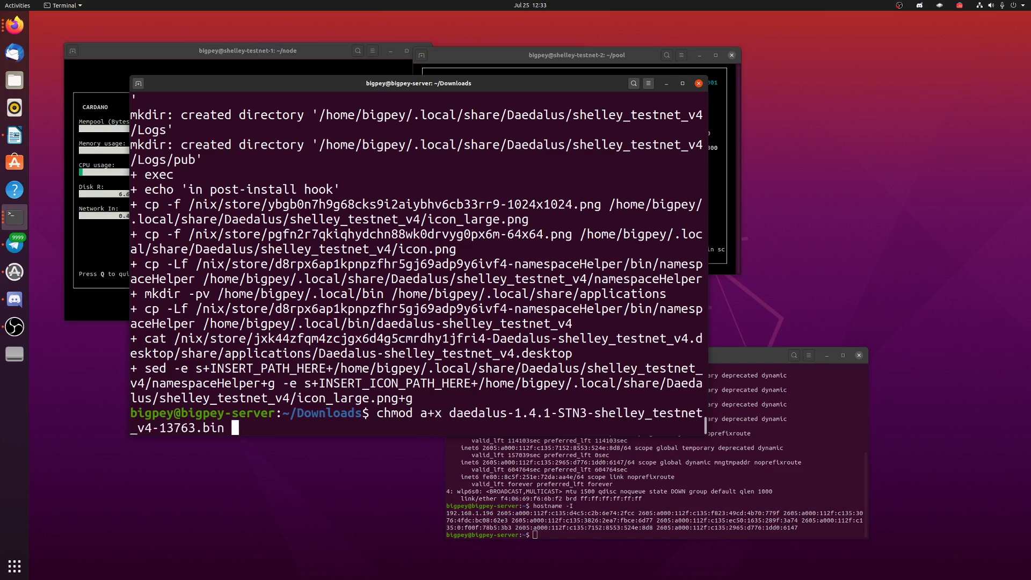
key(Return)
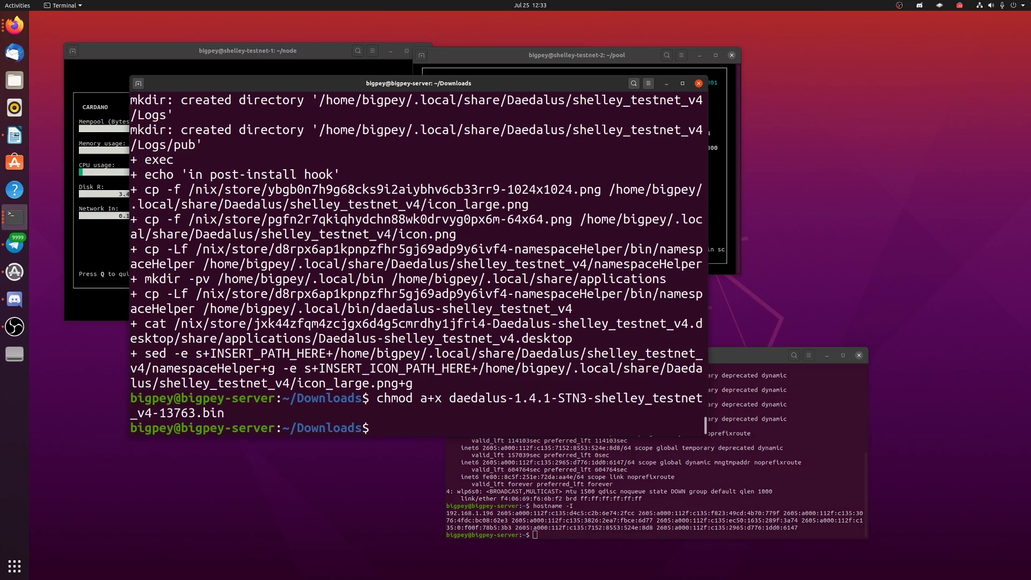
text(./da)
key(Tab)
text(4)
key(Tab)
text(1)
key(BackSpace)
key(BackSpace)
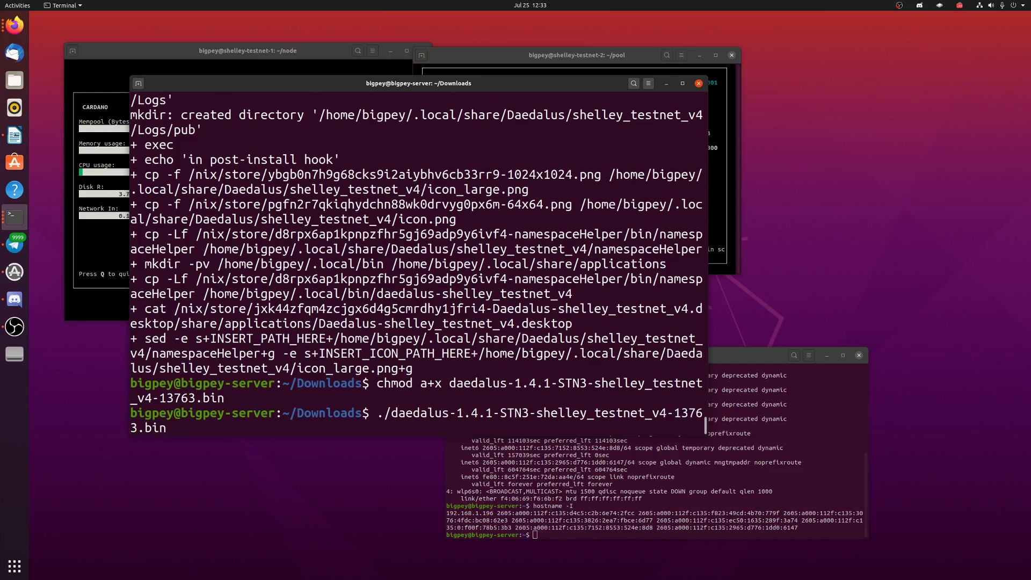
key(BackSpace)
key(BackSpace)
key(BackSpace)
key(BackSpace)
key(BackSpace)
key(BackSpace)
key(BackSpace)
key(BackSpace)
key(BackSpace)
key(BackSpace)
key(BackSpace)
key(BackSpace)
key(BackSpace)
key(BackSpace)
key(BackSpace)
key(BackSpace)
key(BackSpace)
key(BackSpace)
key(BackSpace)
key(BackSpace)
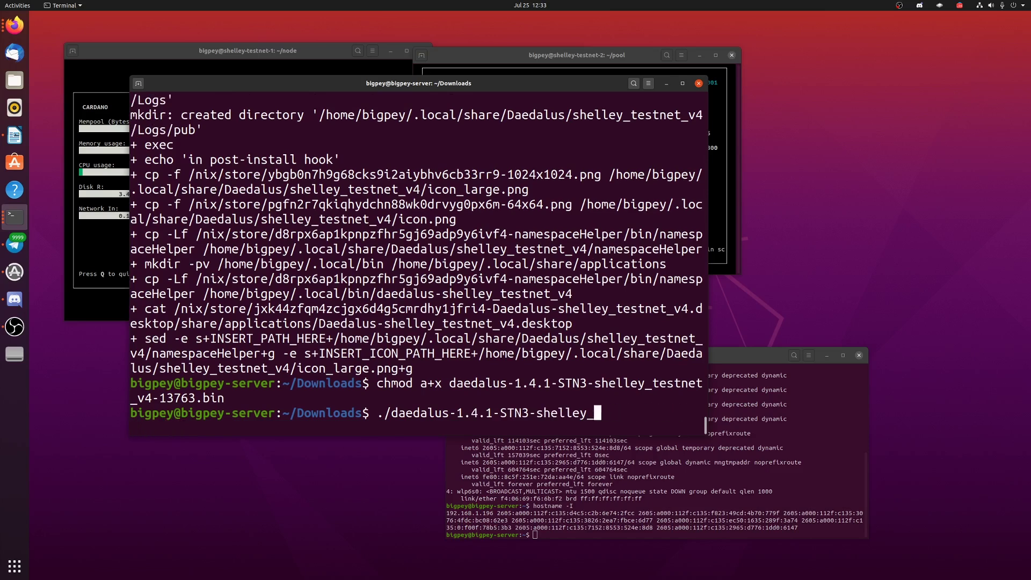
key(BackSpace)
key(BackSpace)
key(BackSpace)
key(BackSpace)
key(BackSpace)
key(BackSpace)
key(BackSpace)
key(BackSpace)
key(BackSpace)
key(BackSpace)
key(BackSpace)
key(BackSpace)
key(BackSpace)
key(BackSpace)
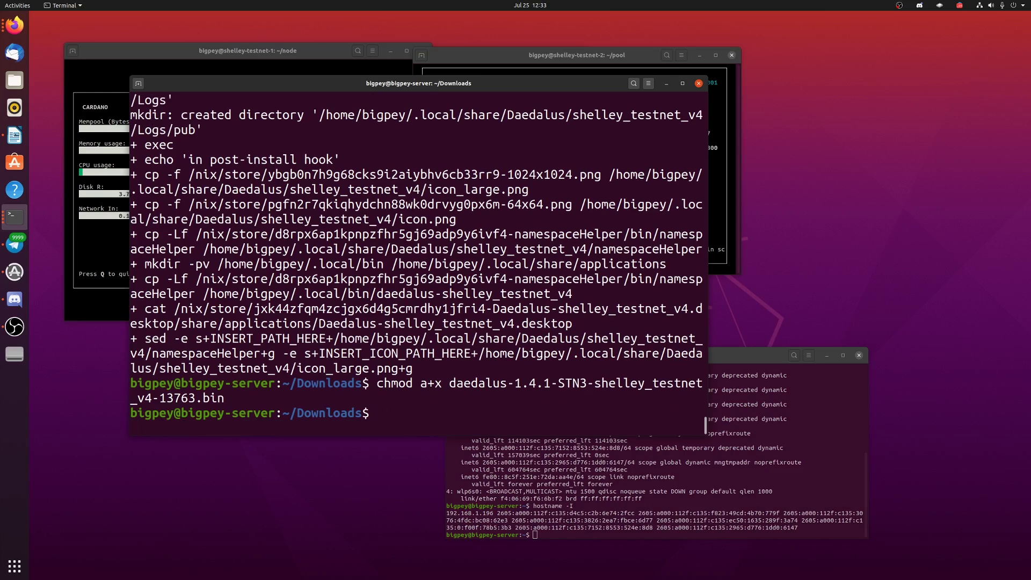
Launch Daedalus Shelley Testnet, confirm the language, agree to the terms and acknowledge the testnet notice
click(14, 565)
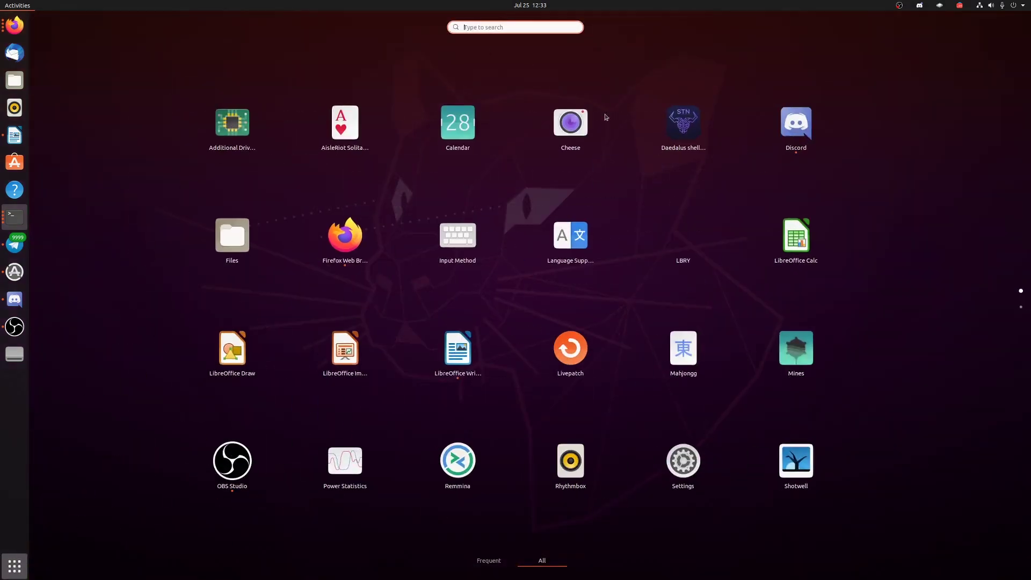
click(522, 193)
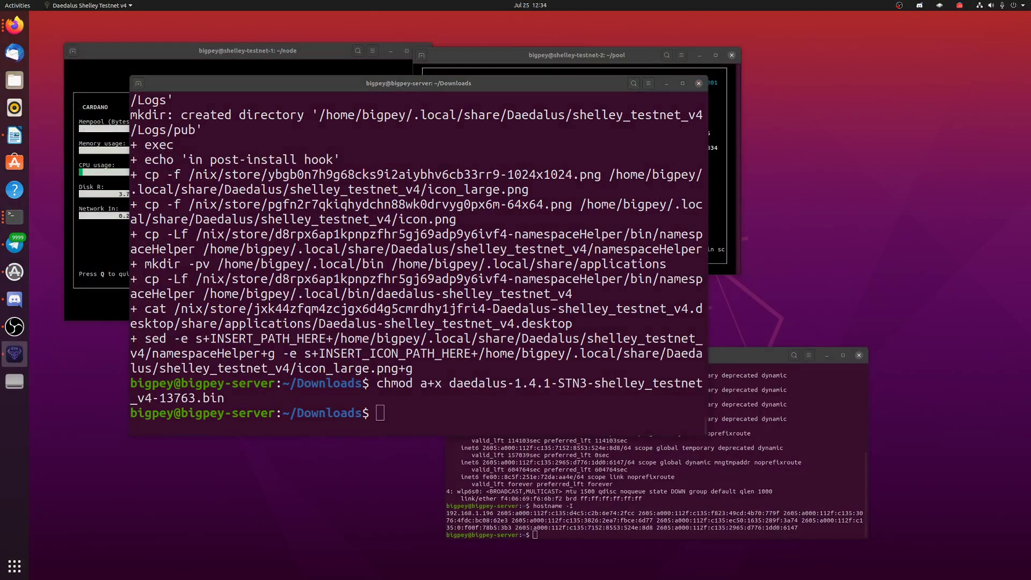
click(435, 398)
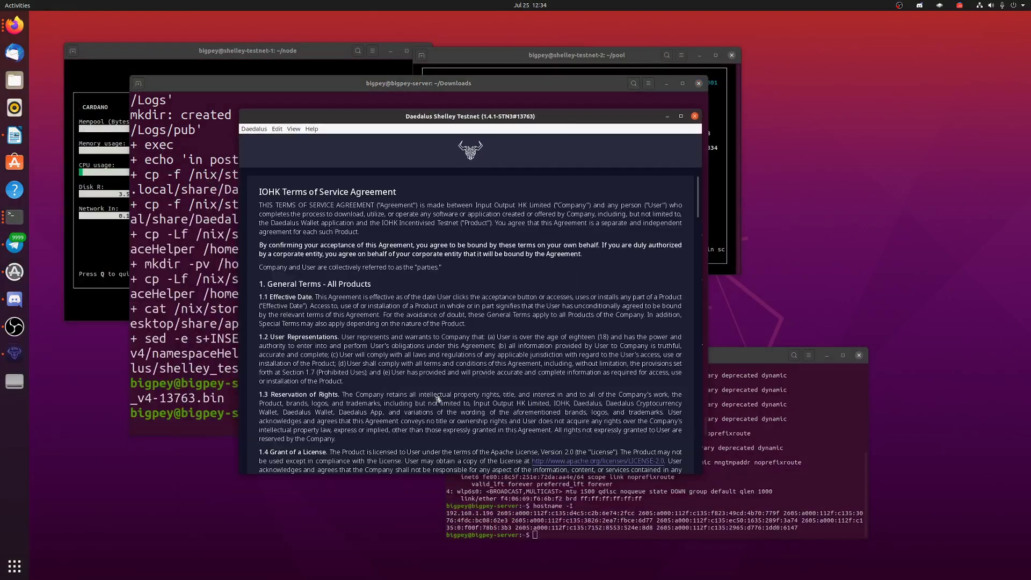
scroll(408, 384, down, 20)
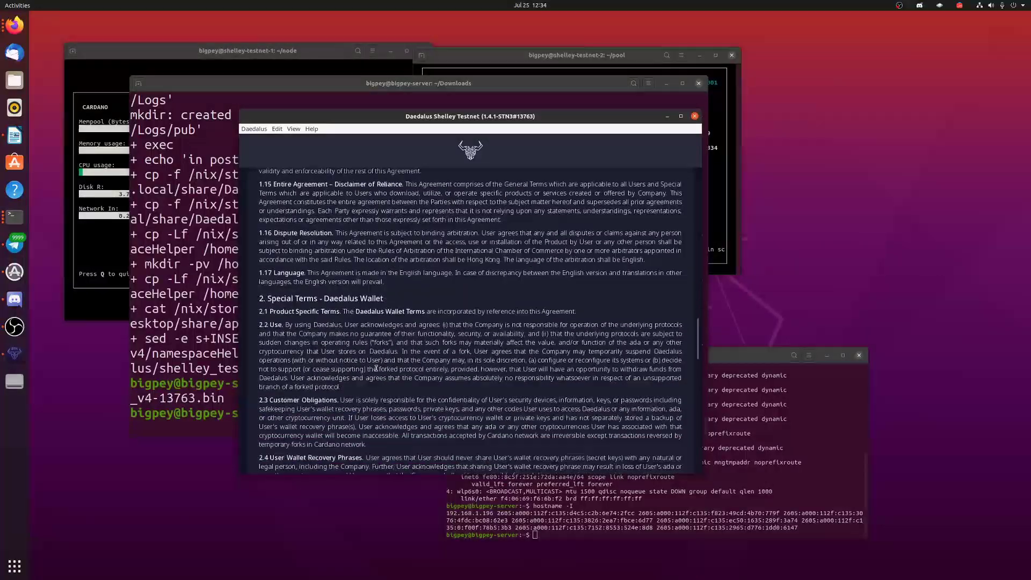
scroll(376, 369, down, 10)
click(322, 423)
click(497, 448)
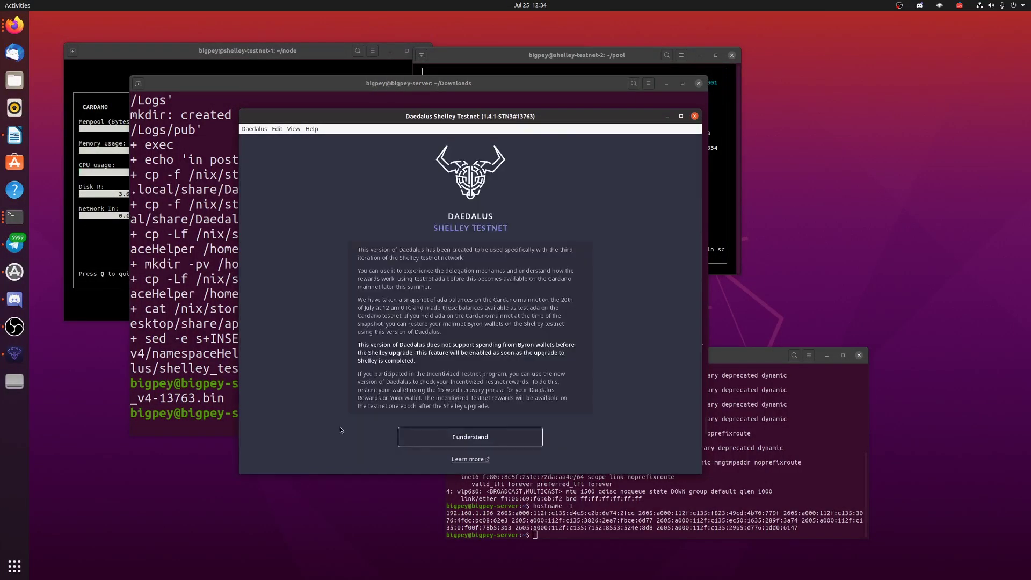
click(497, 439)
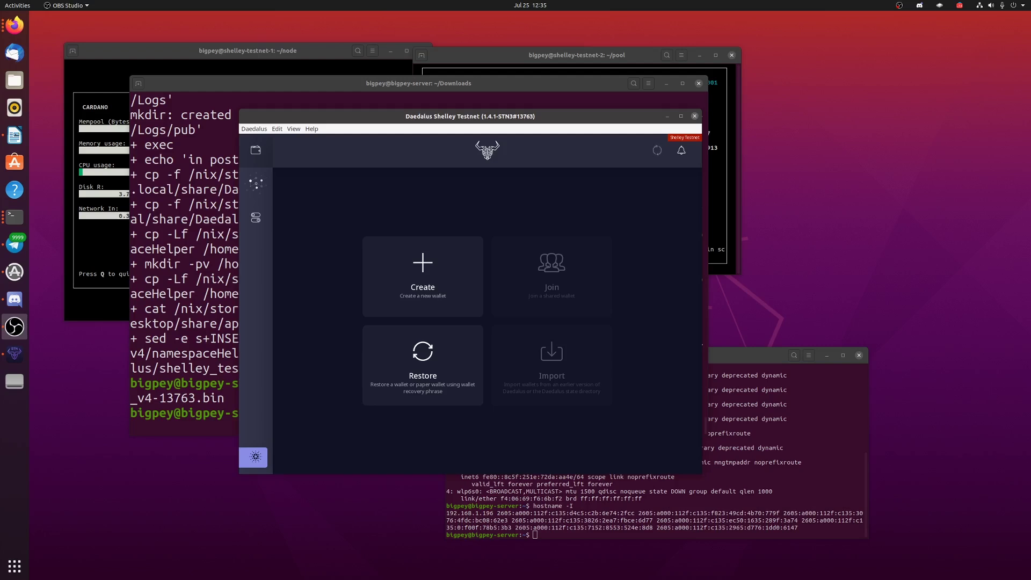
Begin restoring a 15-word Byron legacy Yoroi wallet up to the recovery phrase, then bring up the Downloads terminal
click(406, 370)
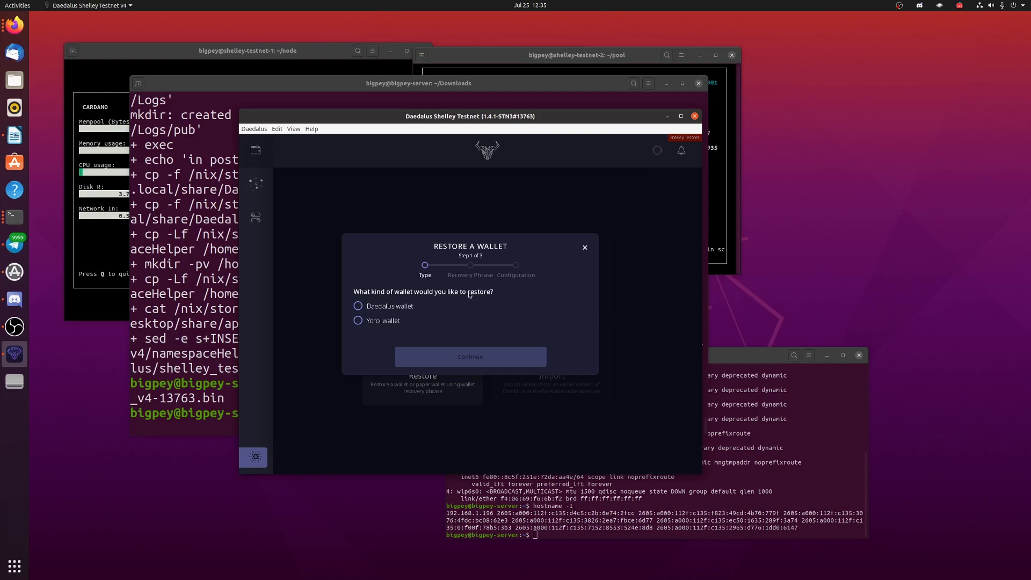
click(383, 322)
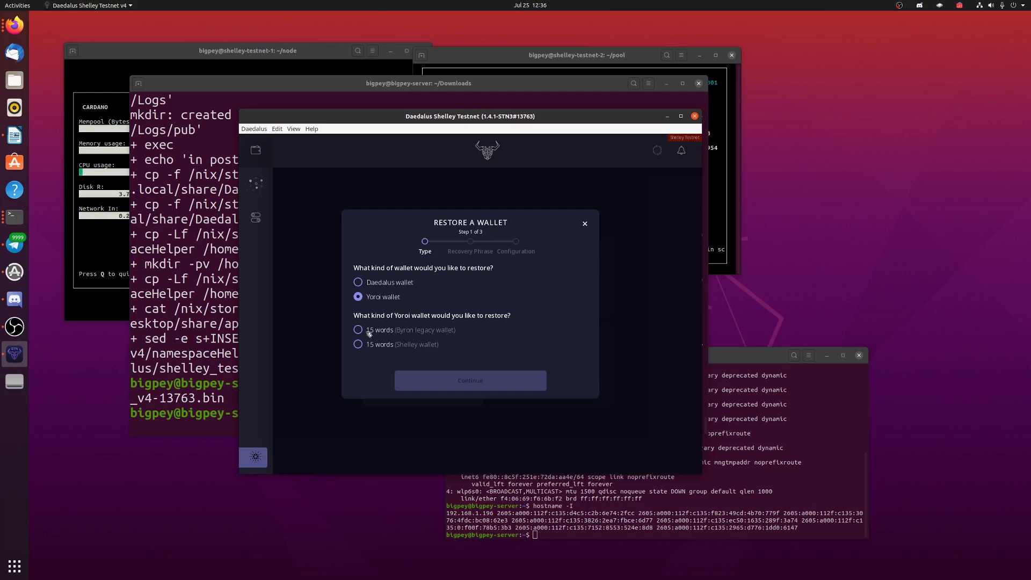
click(419, 333)
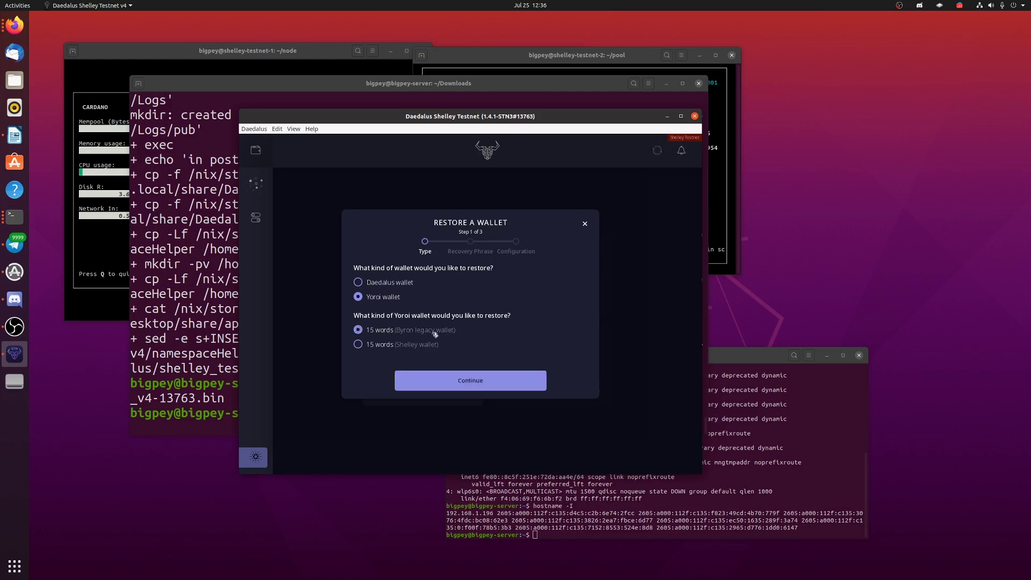
click(472, 381)
click(481, 315)
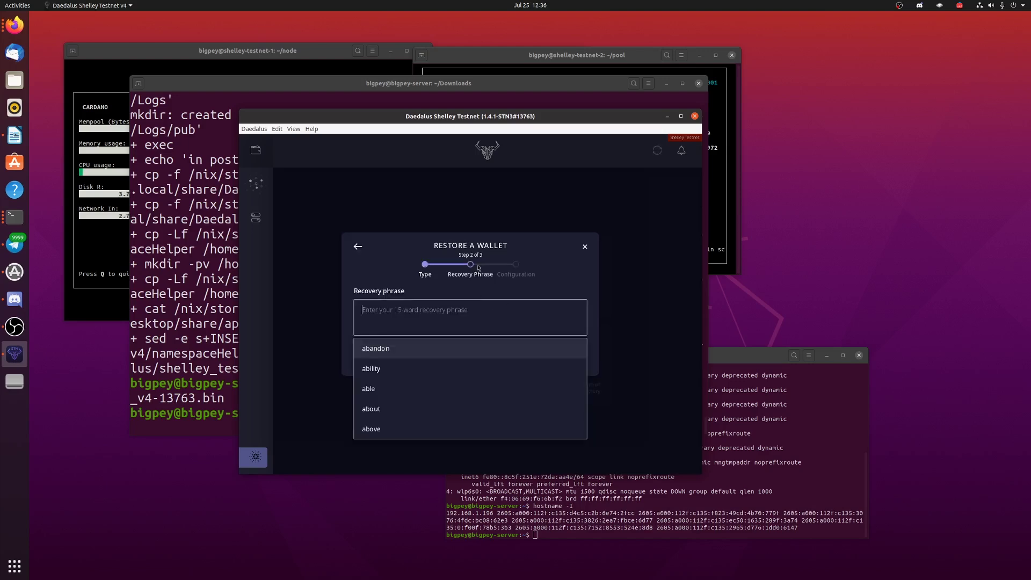
click(384, 96)
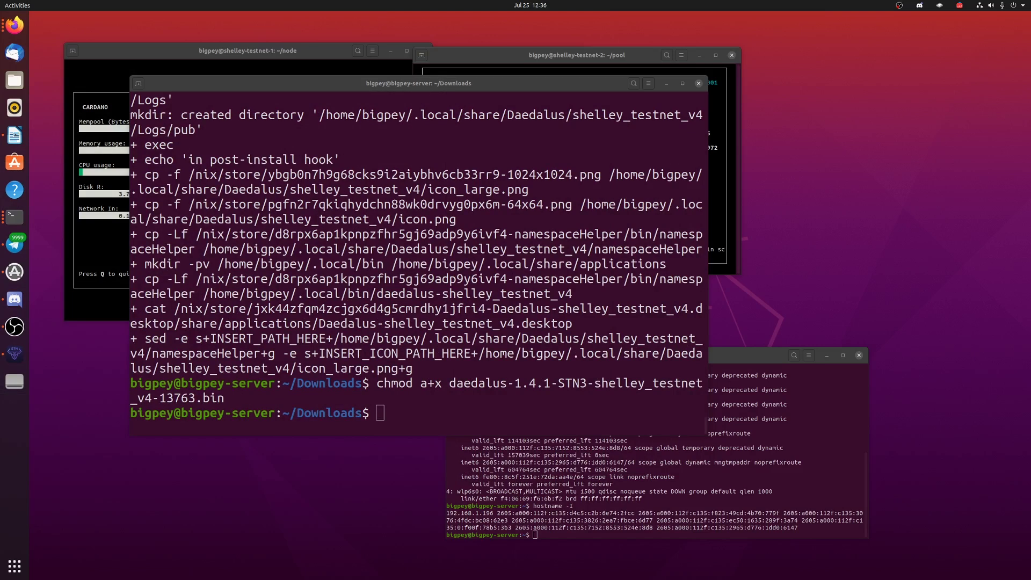
Name the restored wallet 'Yoroi', enter and repeat its spending password, and submit the restore
click(14, 327)
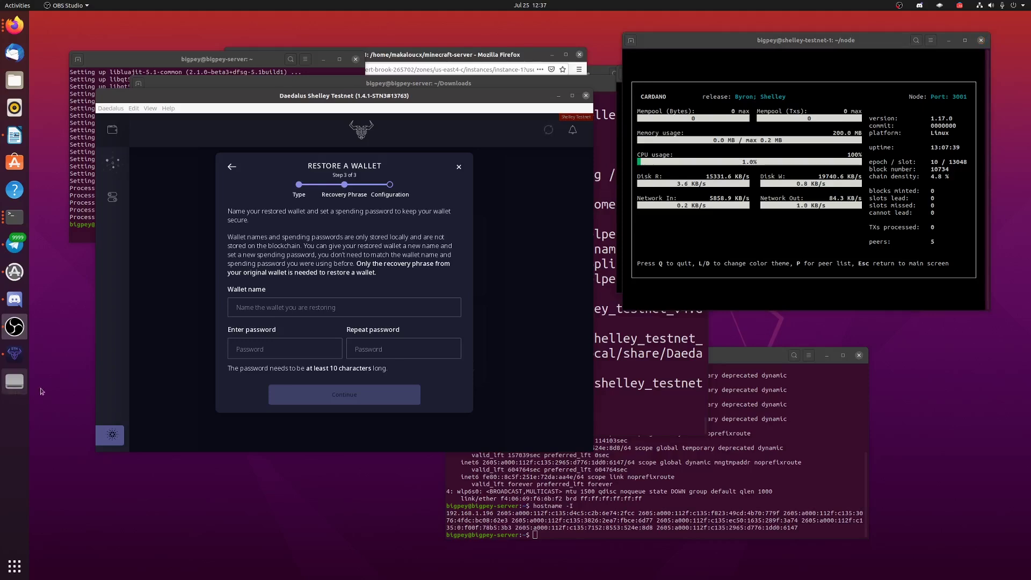
click(338, 307)
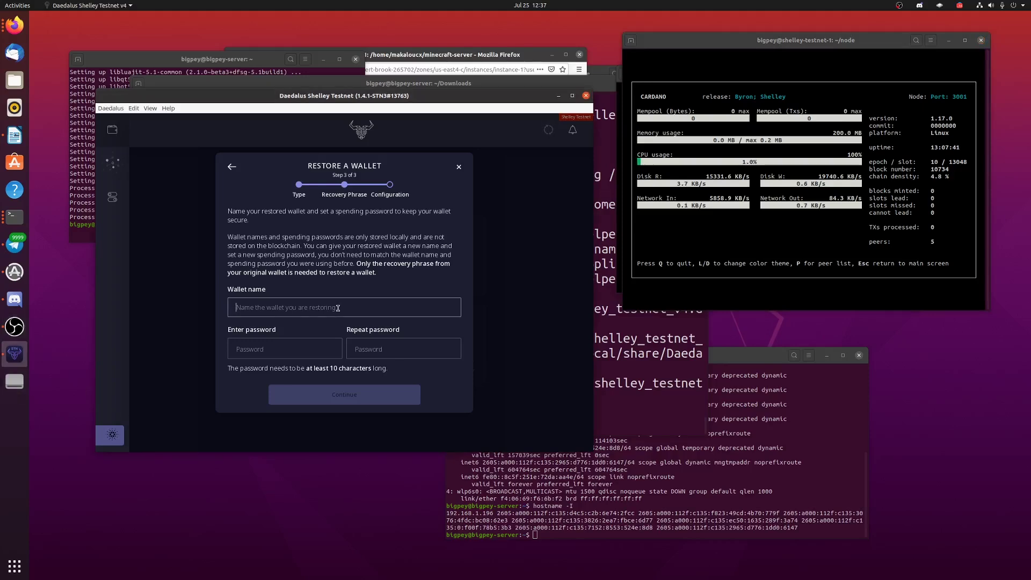
text(Yoroi)
key(Tab)
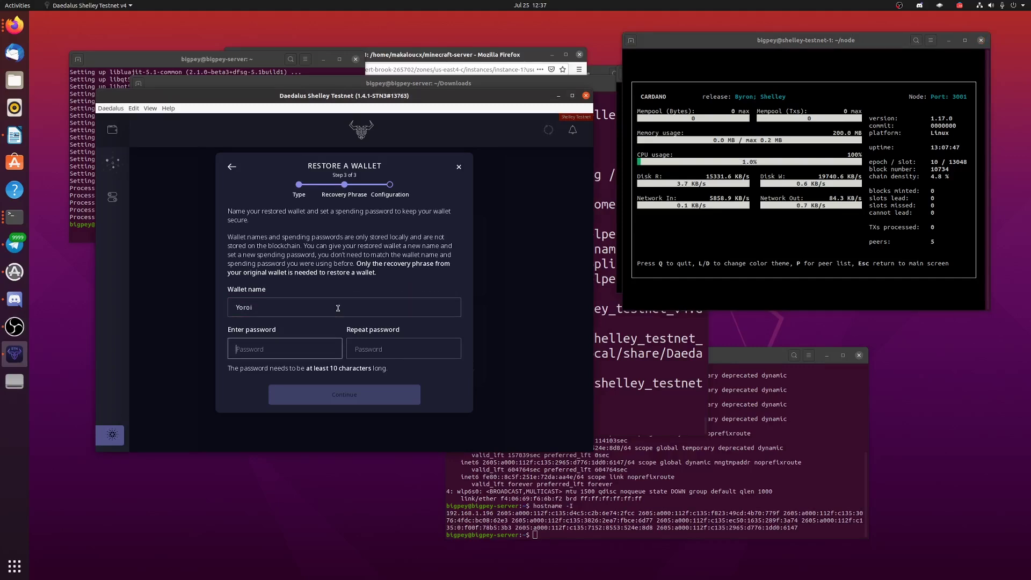
text(••••••)
key(BackSpace)
key(BackSpace)
key(BackSpace)
key(BackSpace)
key(BackSpace)
text(•••••••••••)
key(Tab)
text(••••••••)
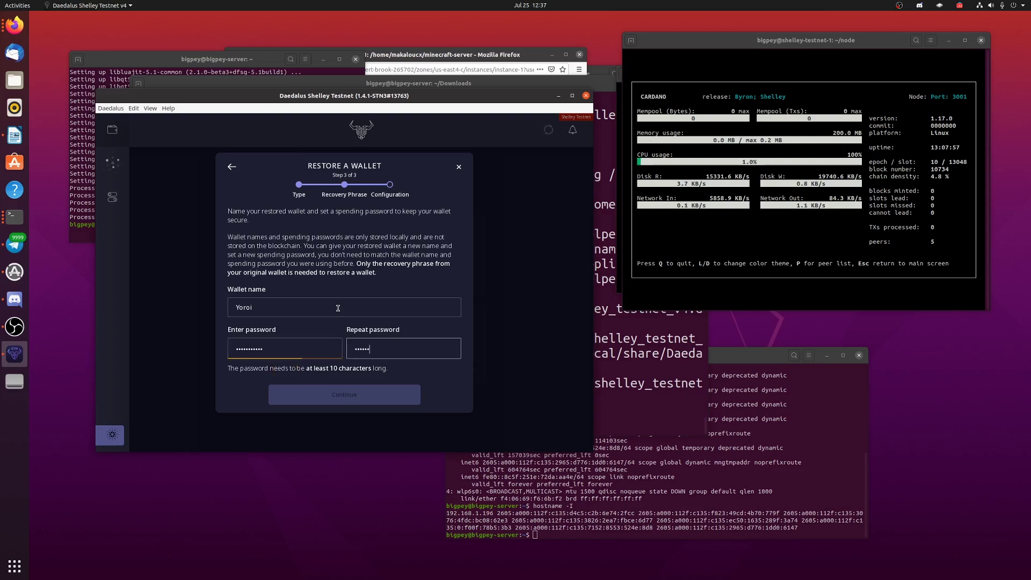
text(•••)
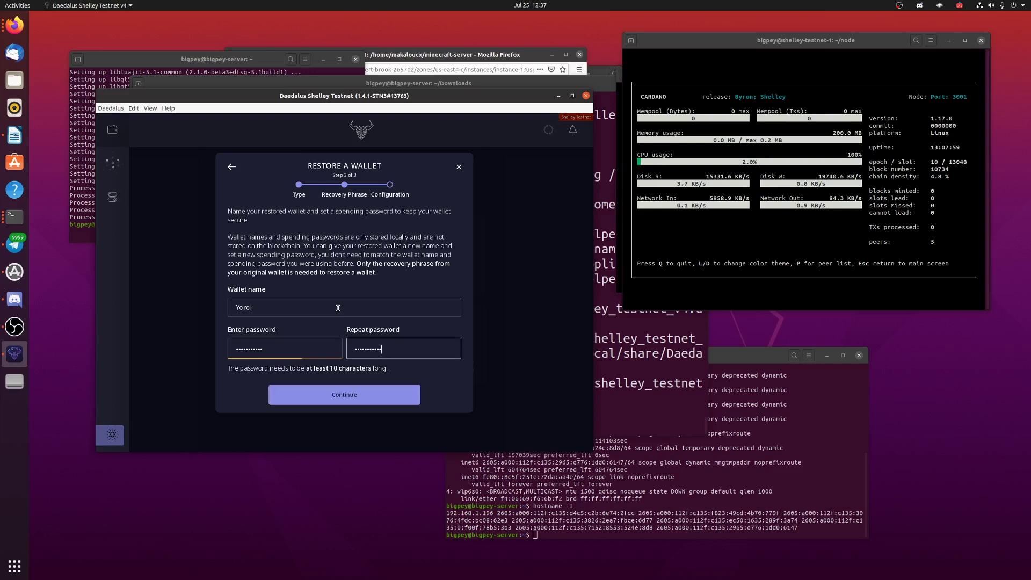
click(350, 390)
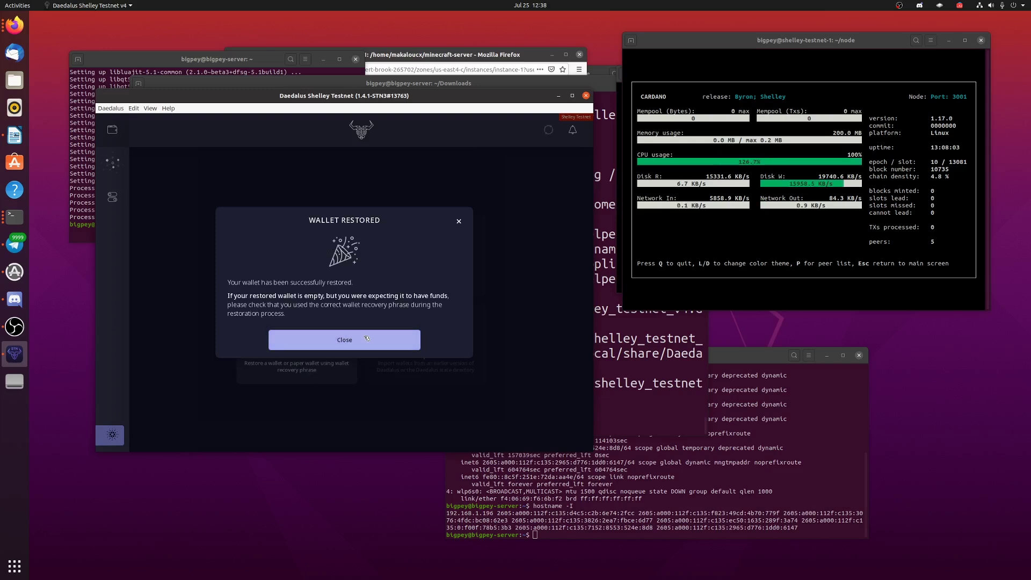
Close the Wallet Restored dialog to view Yoroi's 14,626.370483 ADA and 4 received transactions
click(362, 344)
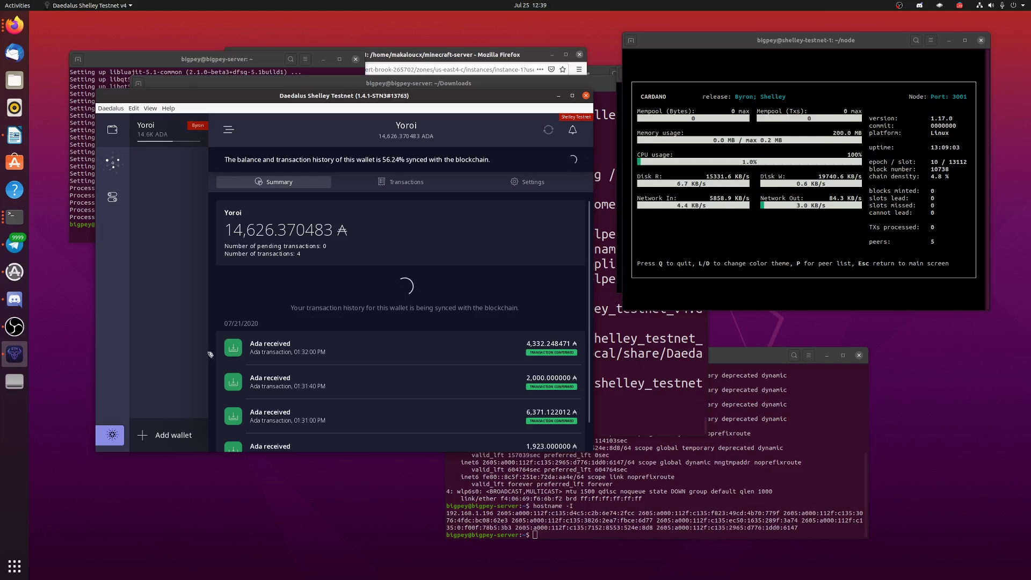
Create a new wallet named 'Shelley Wallet' with a spending password, then hide the Daedalus window
click(164, 436)
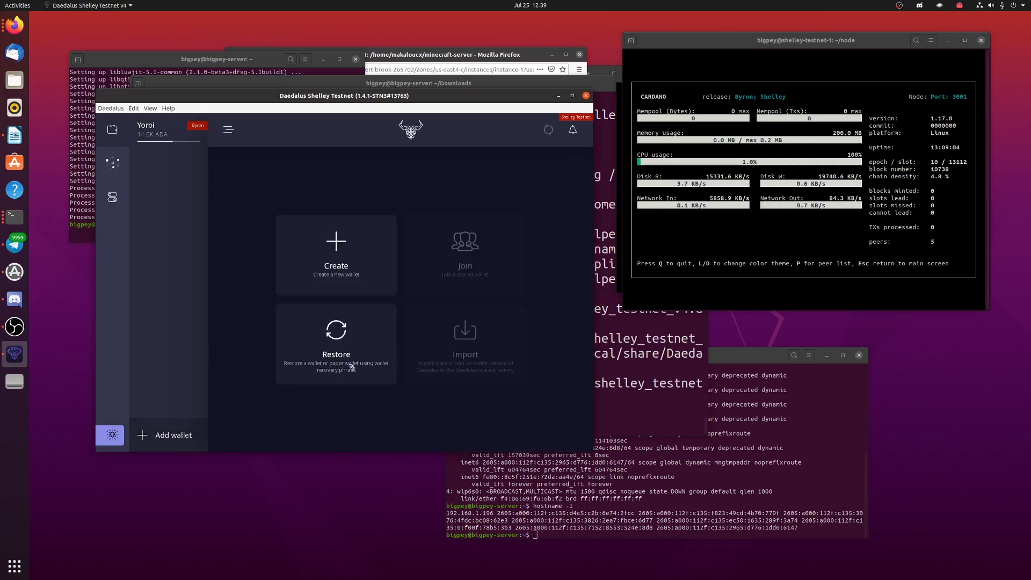
click(350, 279)
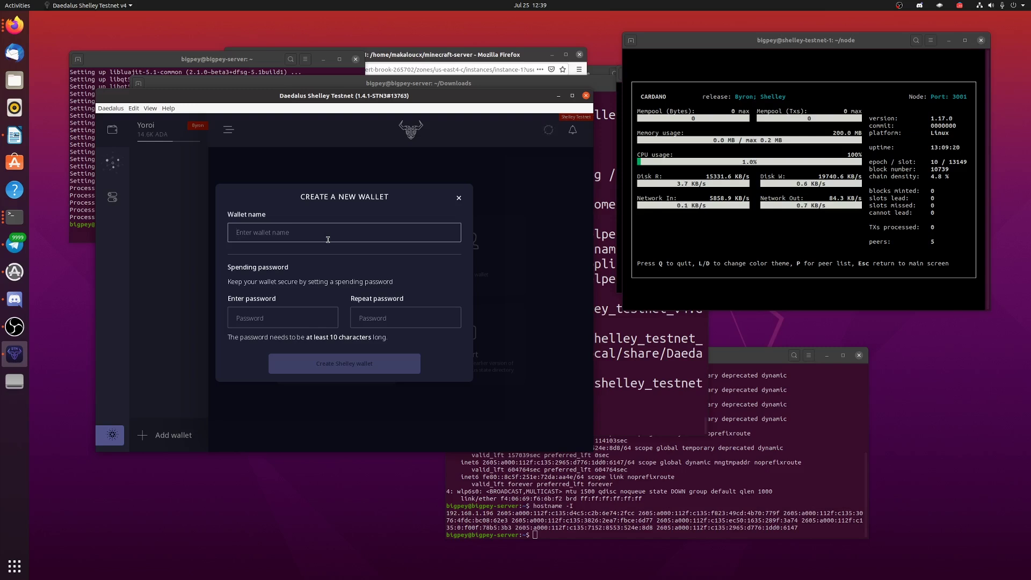
text(Shelley Wallet)
key(Tab)
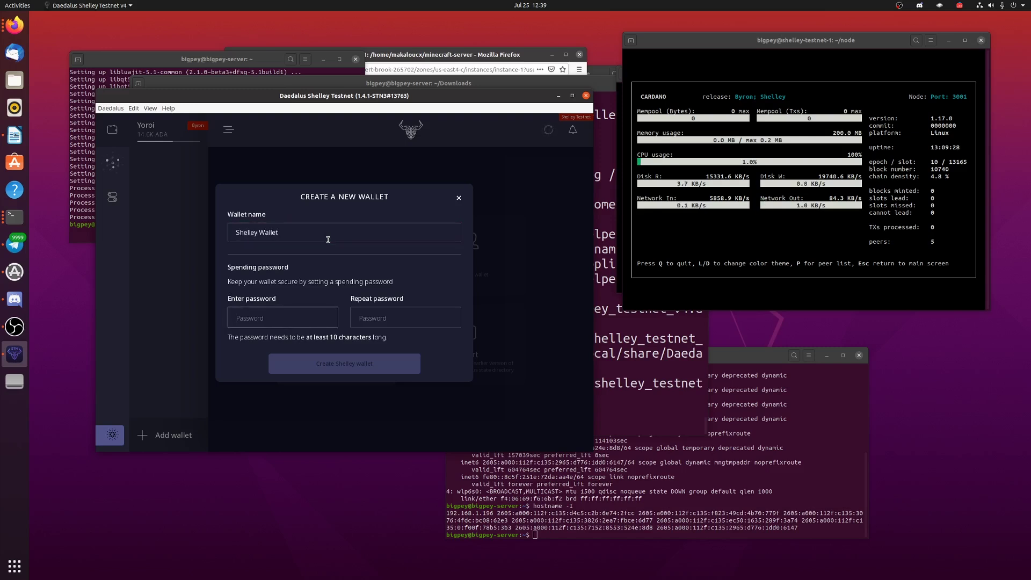
text(••••••••••••)
key(Tab)
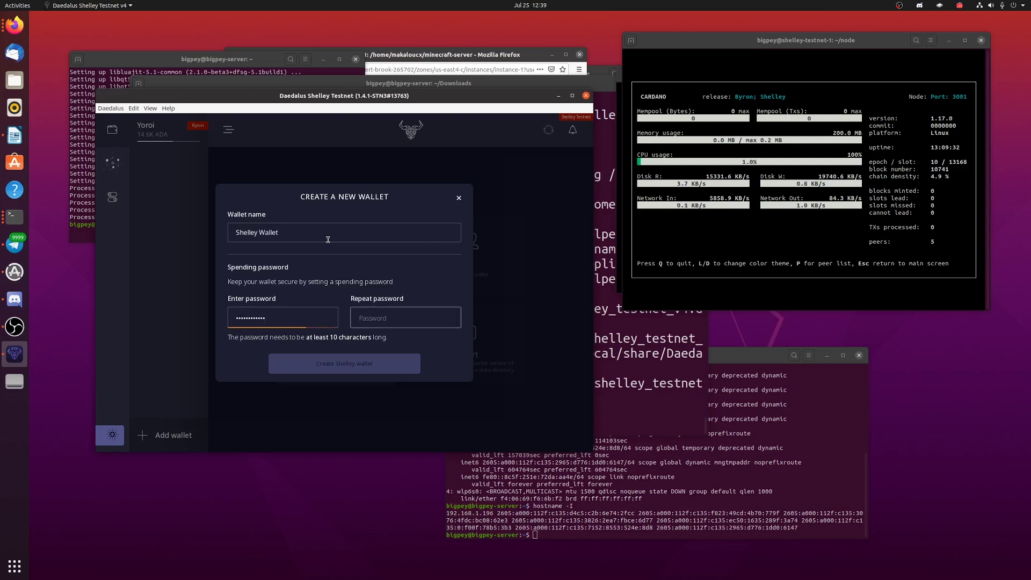
text(•••••••••••)
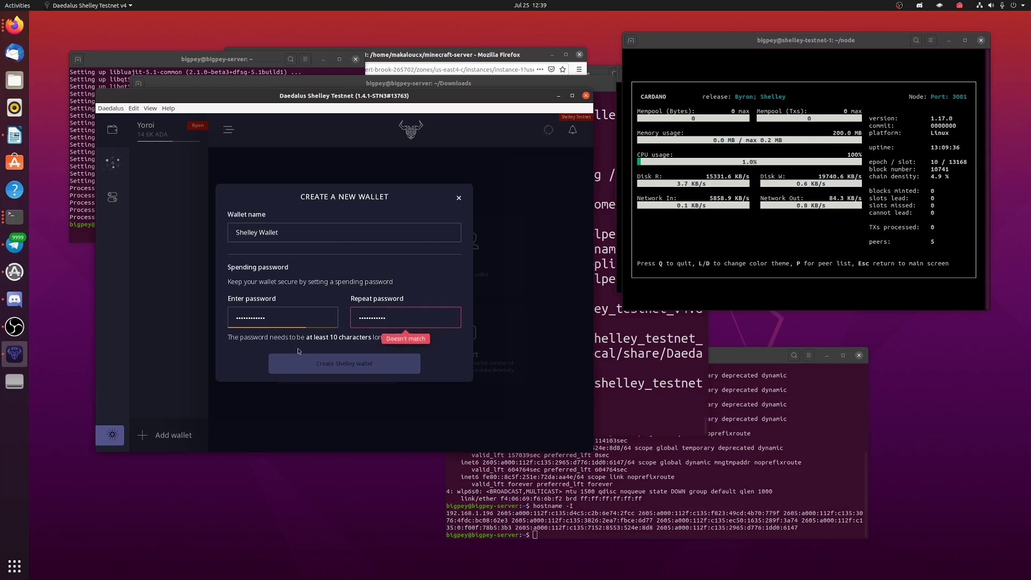
double_click(291, 318)
text(•••••••)
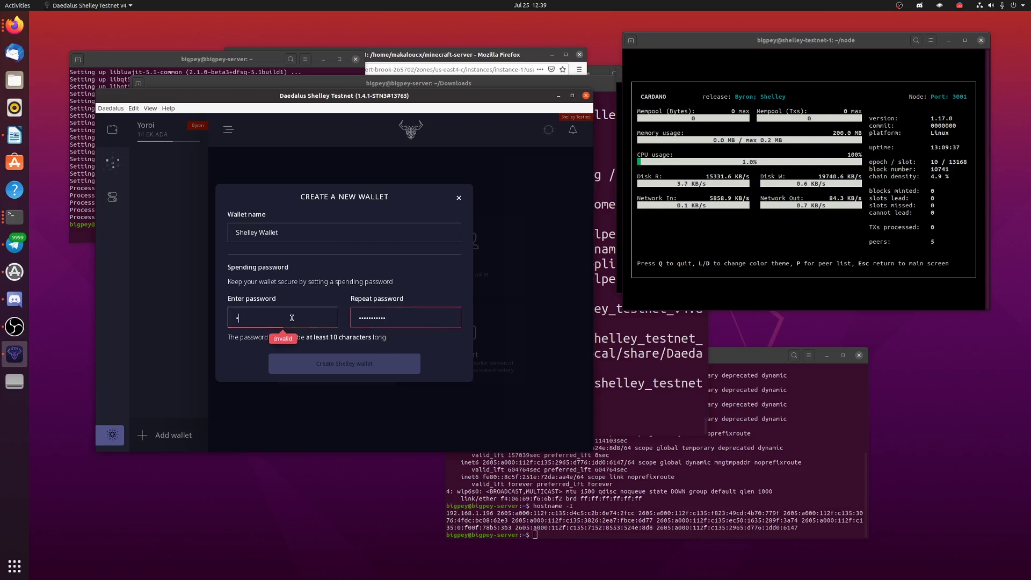
text(••••)
click(344, 364)
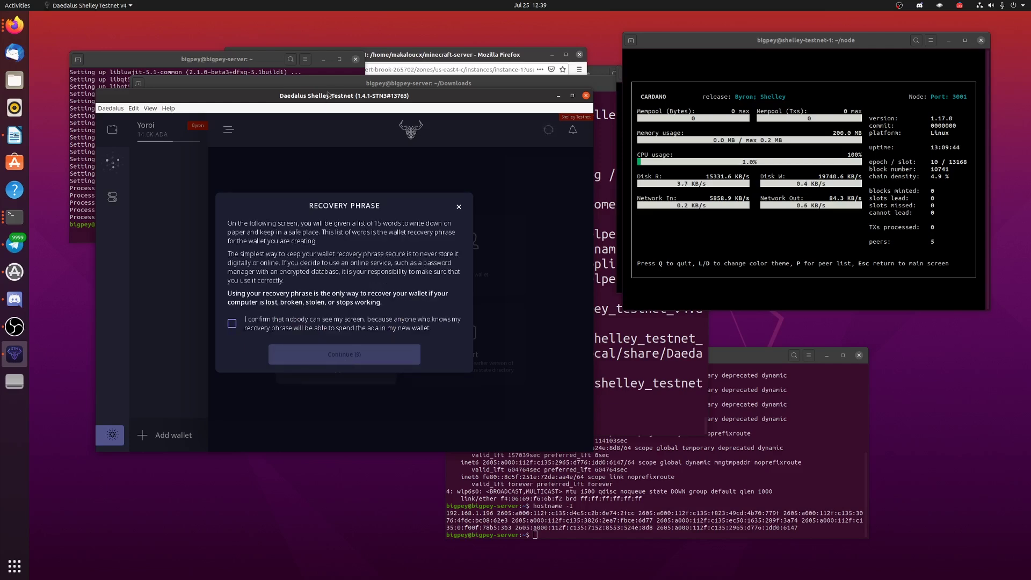
key(super+h)
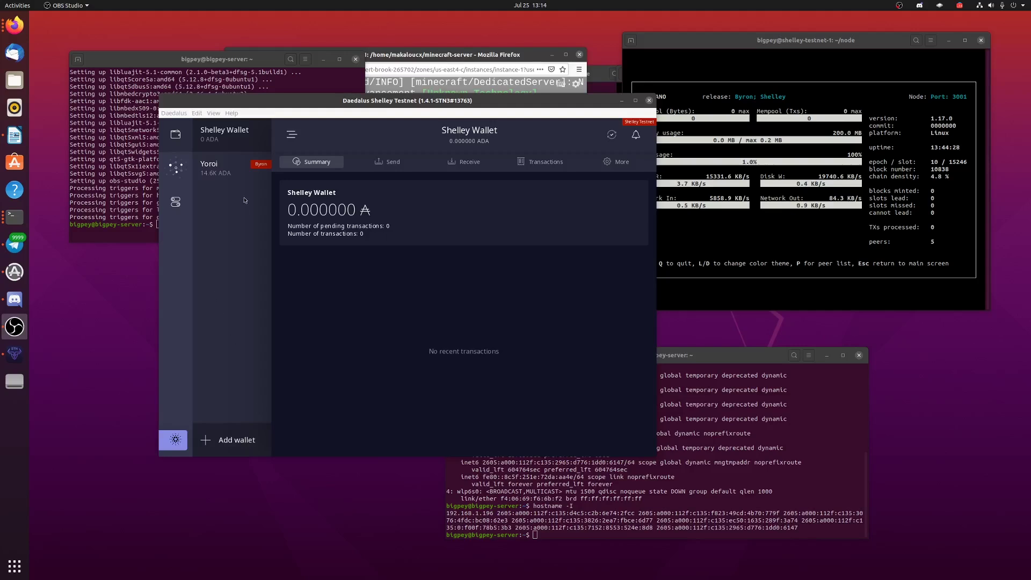
Attempt to transfer all of Yoroi's ada into Shelley Wallet using the spending password, then close the failed-transfer dialog
click(227, 174)
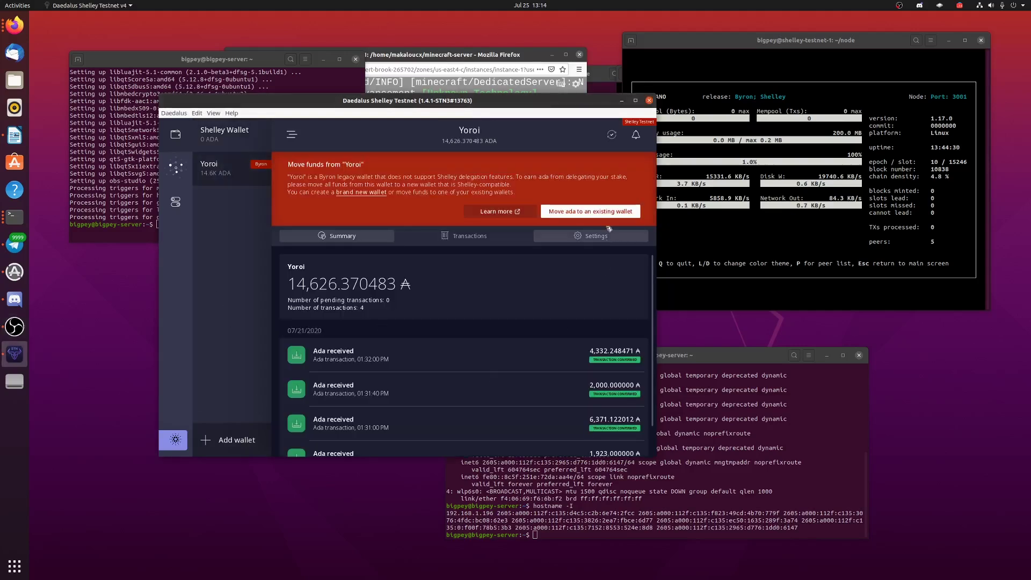
click(584, 214)
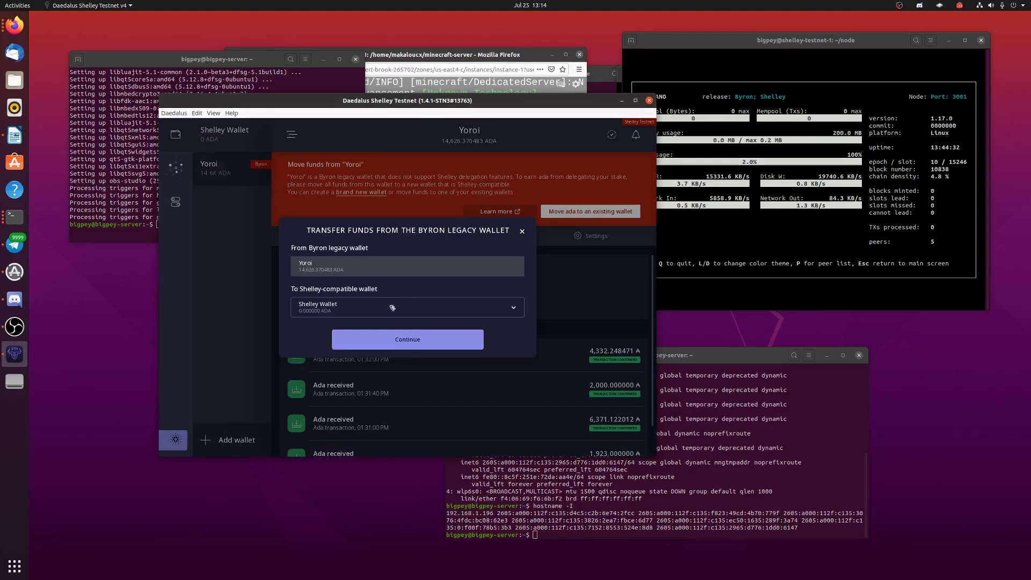
click(407, 347)
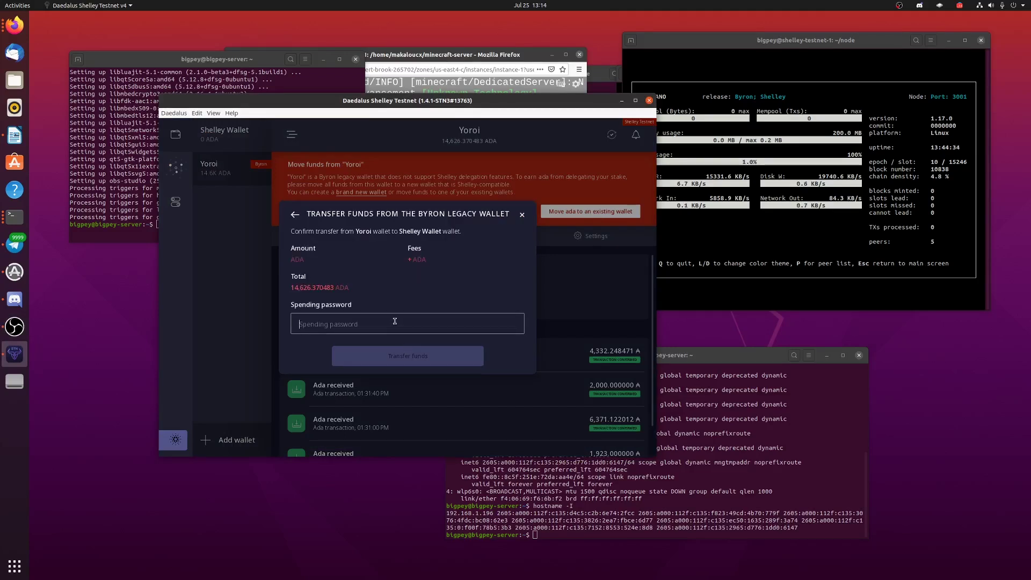
text(***********)
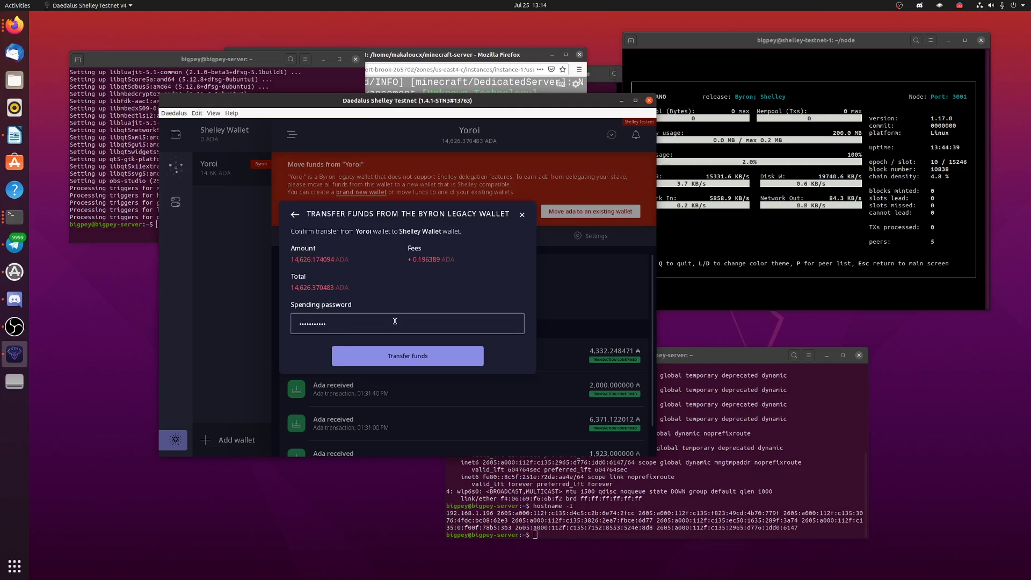
click(403, 353)
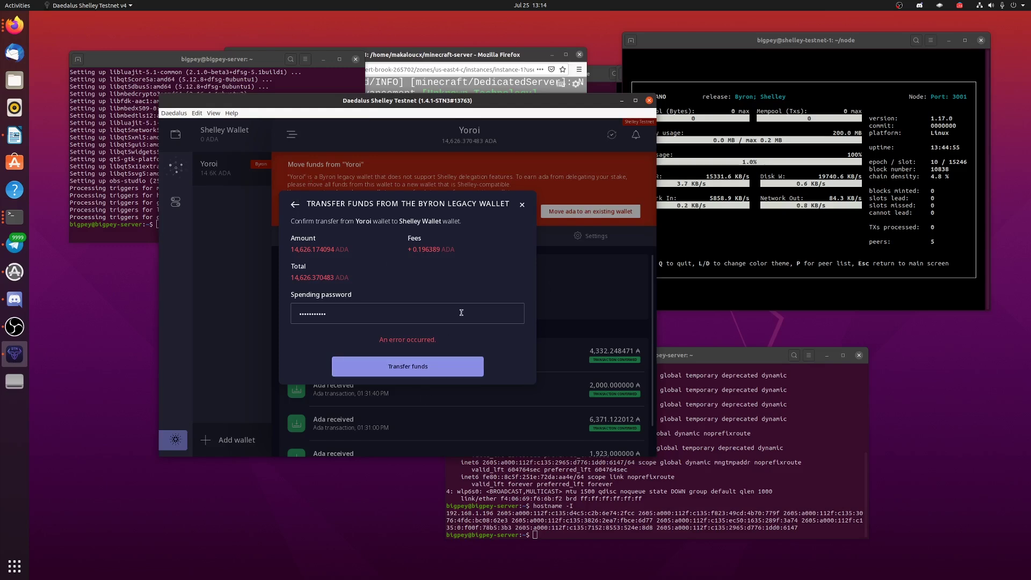
click(522, 206)
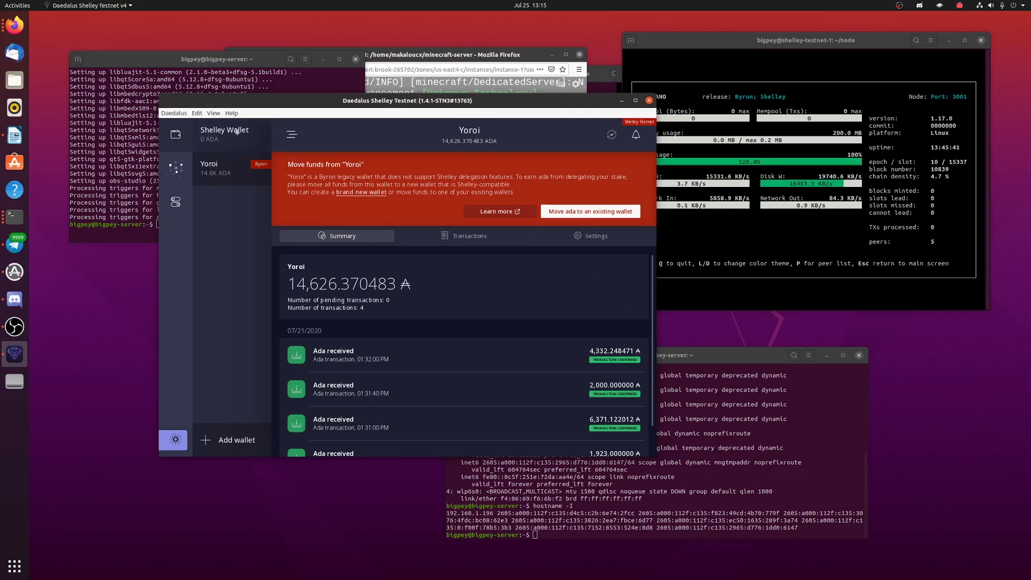
click(247, 140)
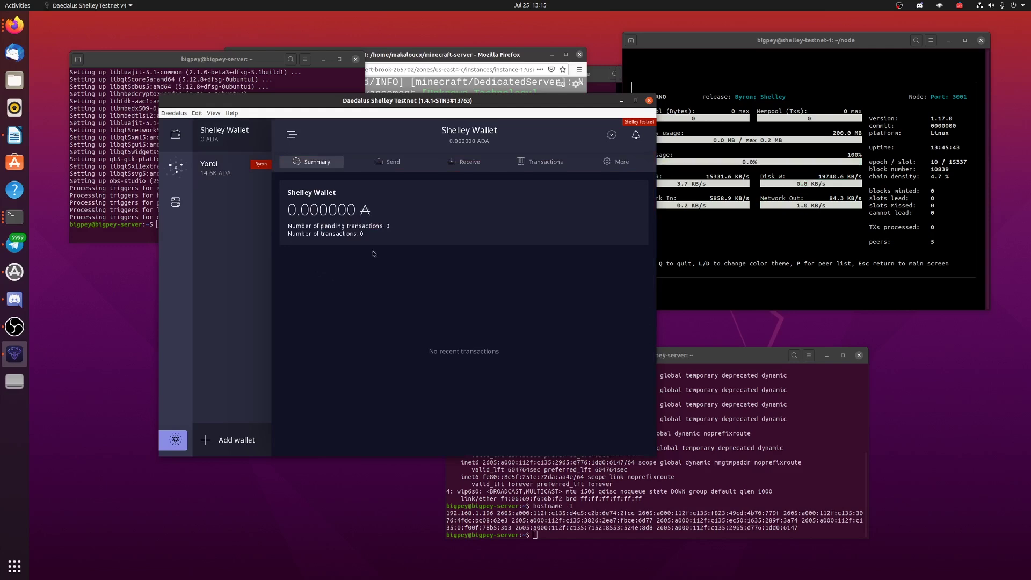
click(176, 170)
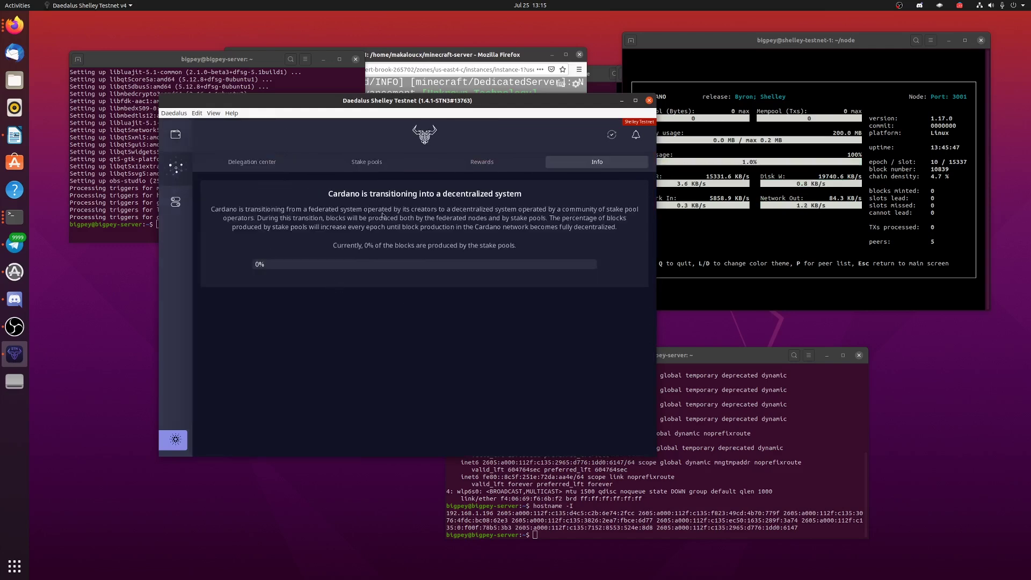
click(357, 163)
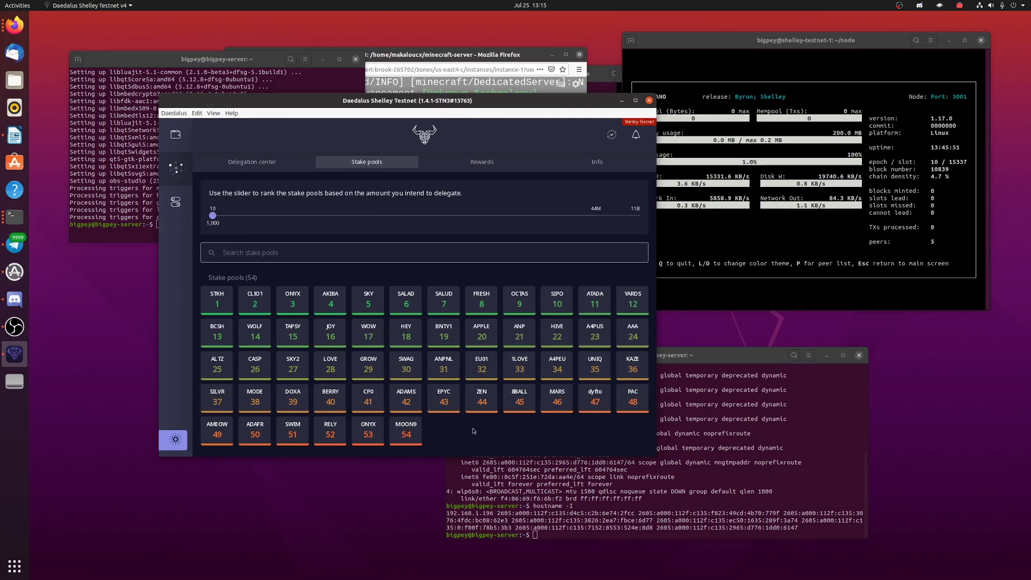
click(407, 369)
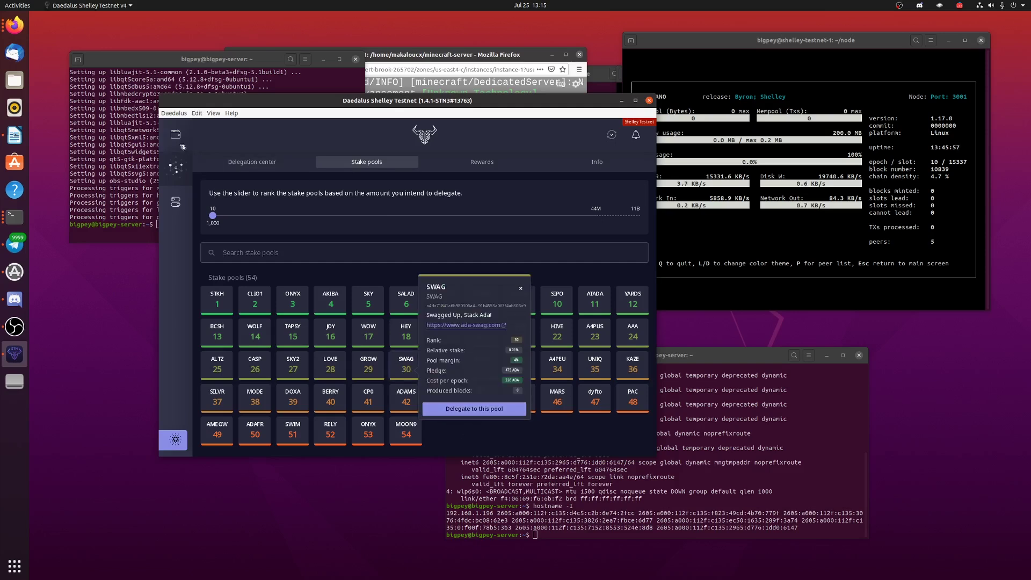
drag(213, 215, 242, 217)
click(252, 162)
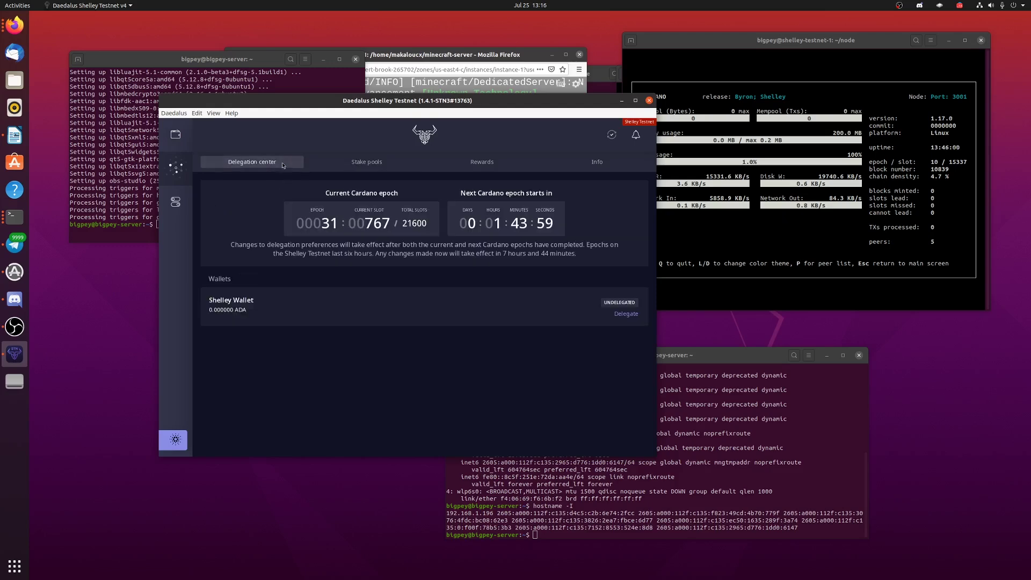
click(356, 167)
click(482, 162)
click(596, 161)
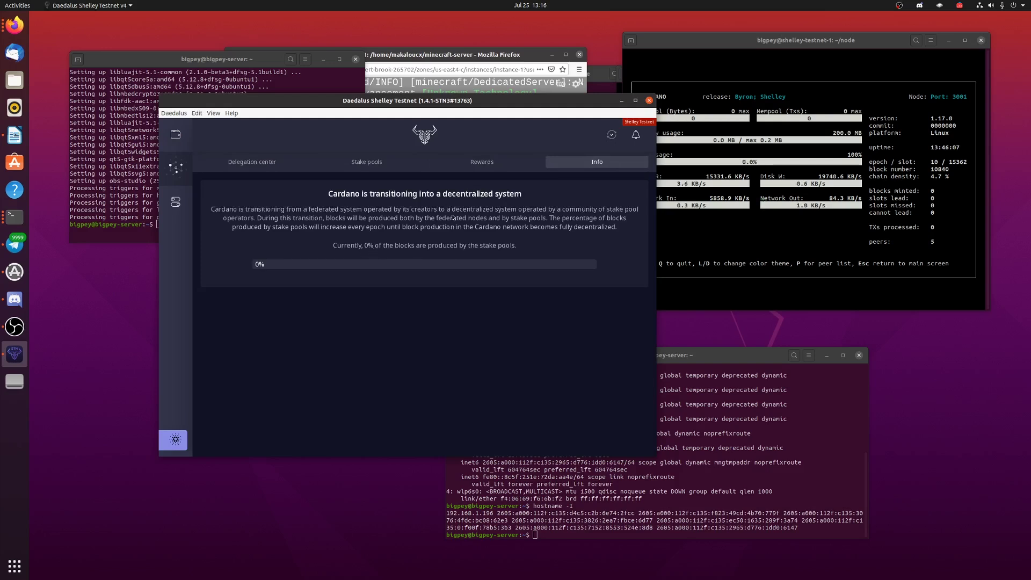
click(482, 162)
click(375, 164)
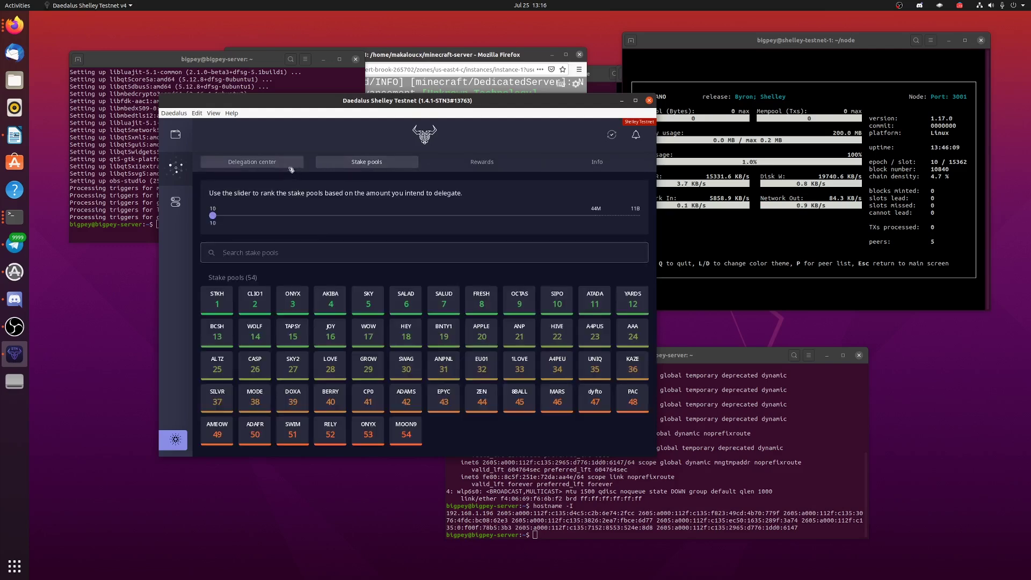
click(291, 170)
click(182, 199)
Go back to the wallet list and open Yoroi, showing 14,626.370483 ADA across 4 received transactions
click(178, 140)
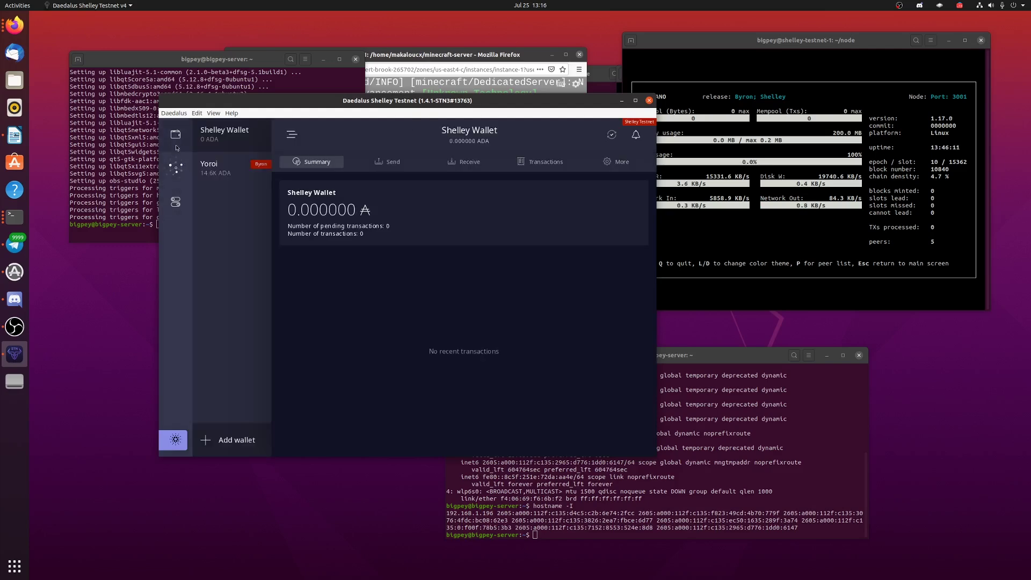
click(207, 163)
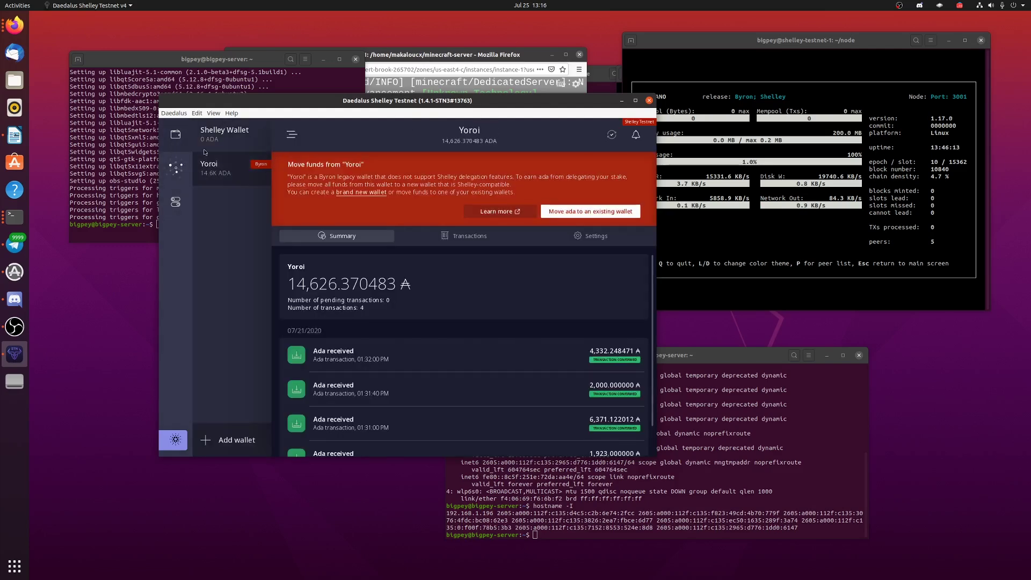